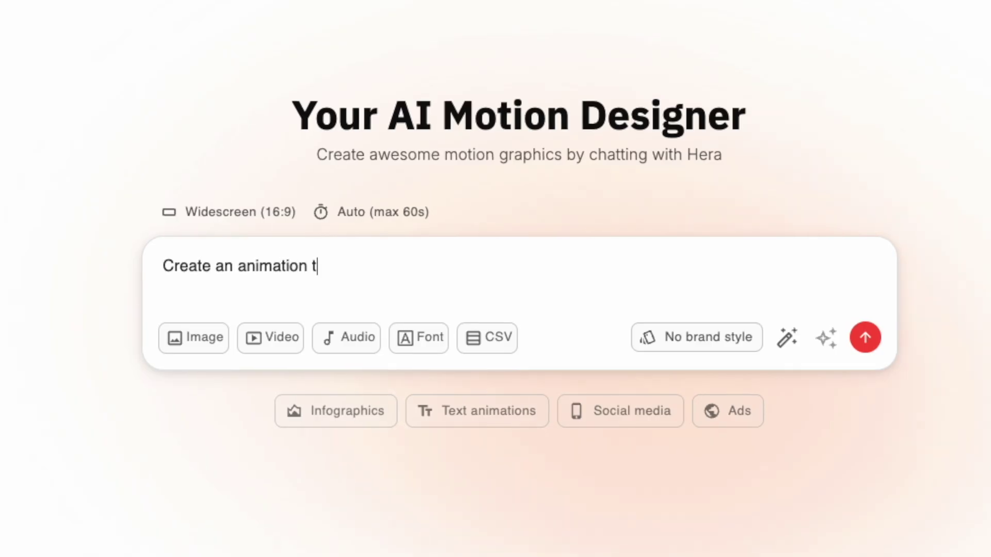
- Start a blank project and paste the six-line brief animating 'Design is intelligence made visible.'
{"action": "type", "text": "hat zooms in on Finland"}
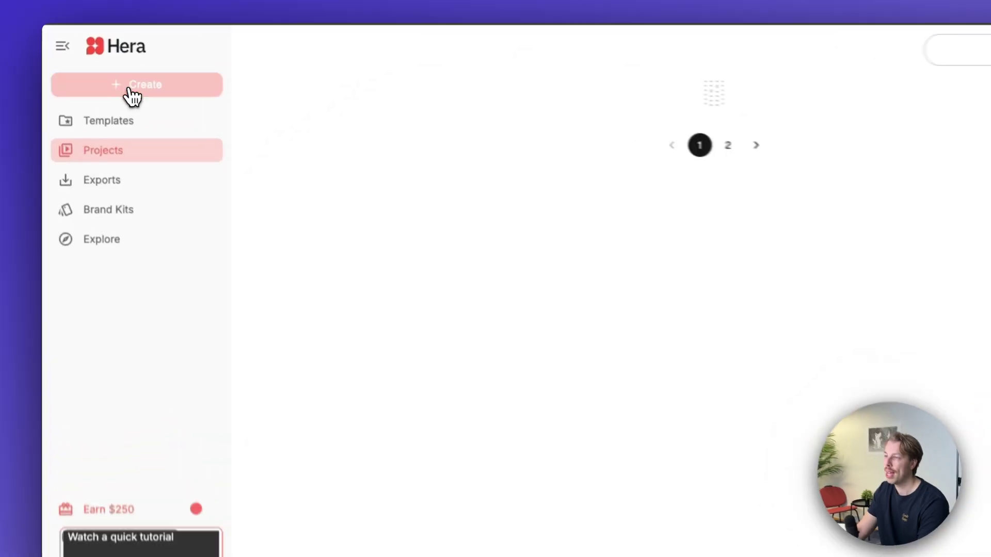
{"action": "left_click", "coordinate": [126, 87]}
{"action": "left_click", "coordinate": [161, 146]}
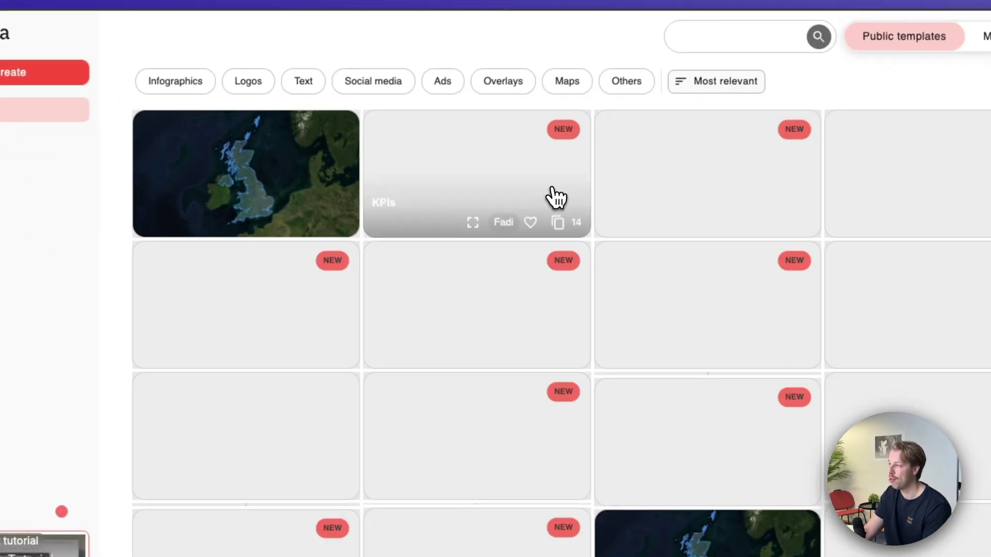
{"action": "scroll", "coordinate": [514, 171], "scroll_direction": "down", "scroll_amount": 1}
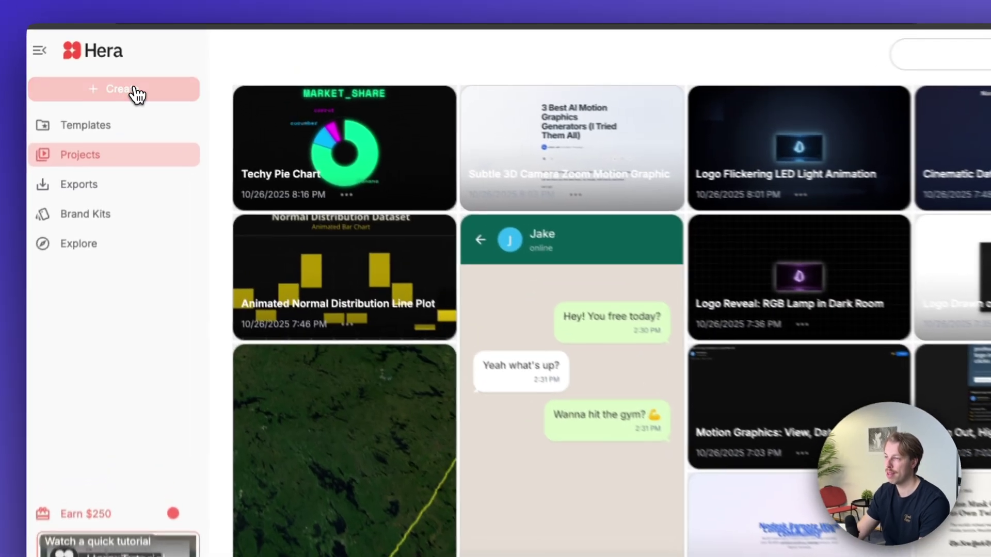
{"action": "left_click", "coordinate": [128, 78]}
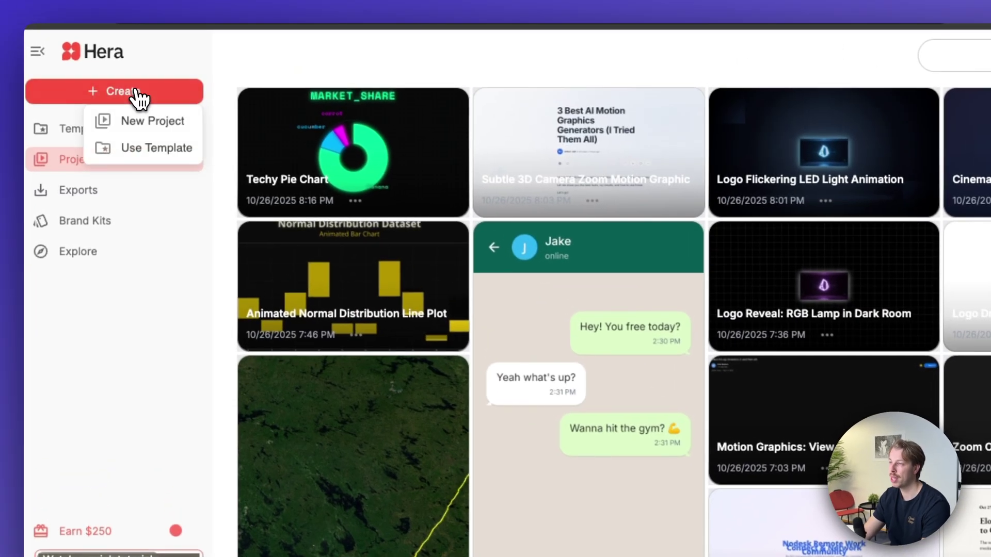
{"action": "left_click", "coordinate": [167, 124]}
{"action": "type", "text": "Animate the quote ‘Design is intelligence made visible.’ Use bold, sans-serif typography with dynamic tracking and scale transitions. Each word should appear with smooth sliding or pop-in motion. Add light motion blur, slight parallax camera moves, and a minimal dark background with an accent color (#00FFD5). Maintain balanced pacing and consistent spatial rhythm."}
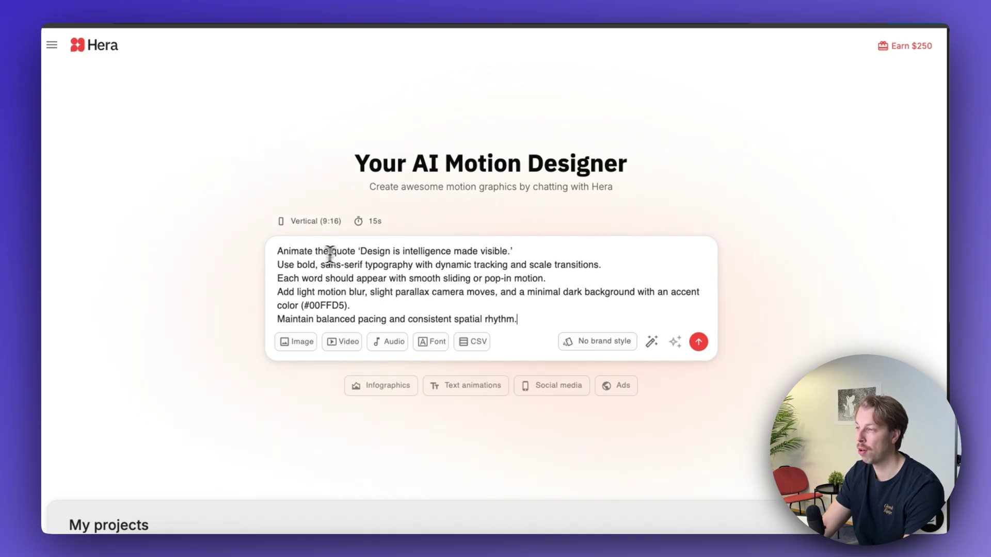
- Review the quote brief and submit it to generate the vertical 9:16, 15s animation
{"action": "left_click_drag", "start_coordinate": [361, 252], "coordinate": [431, 253]}
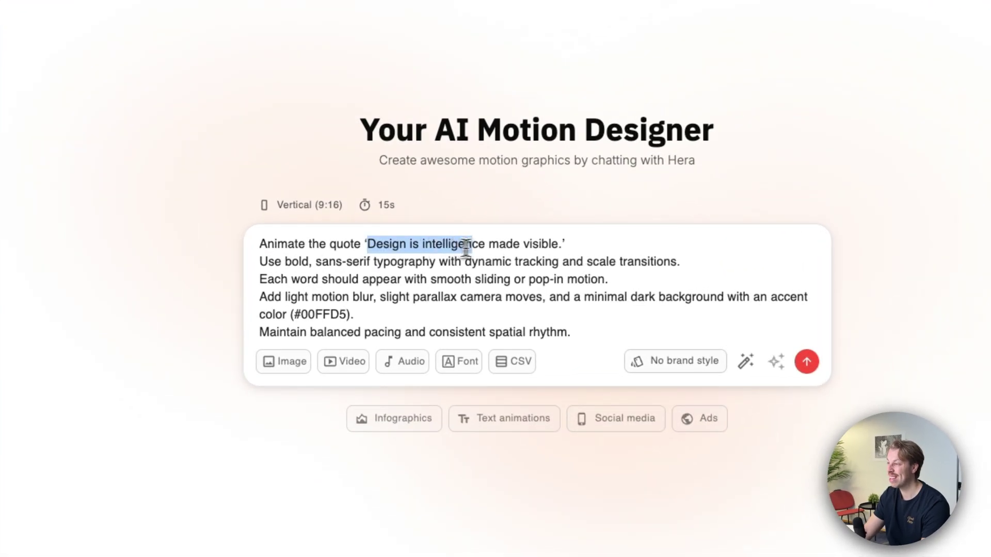
{"action": "left_click", "coordinate": [401, 302]}
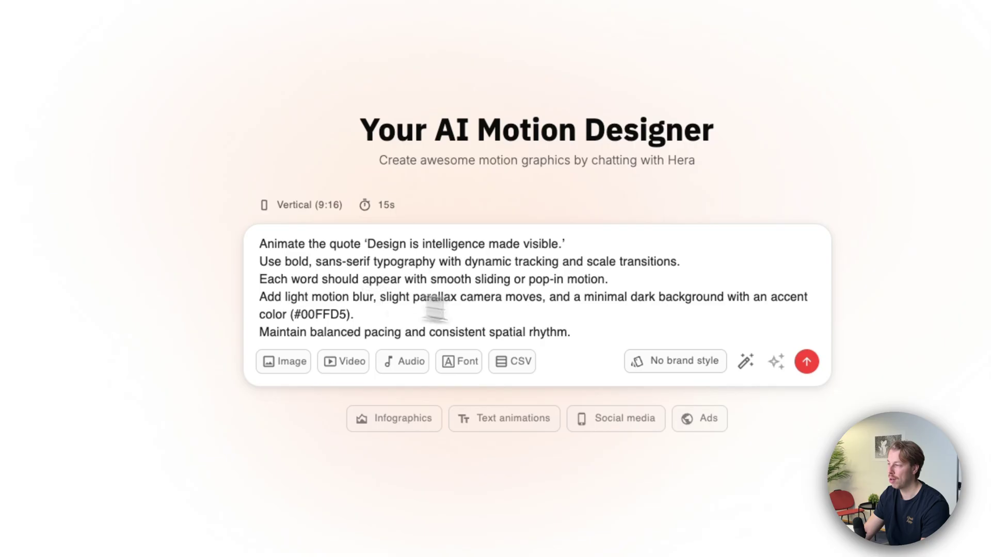
{"action": "left_click_drag", "start_coordinate": [590, 332], "coordinate": [260, 260]}
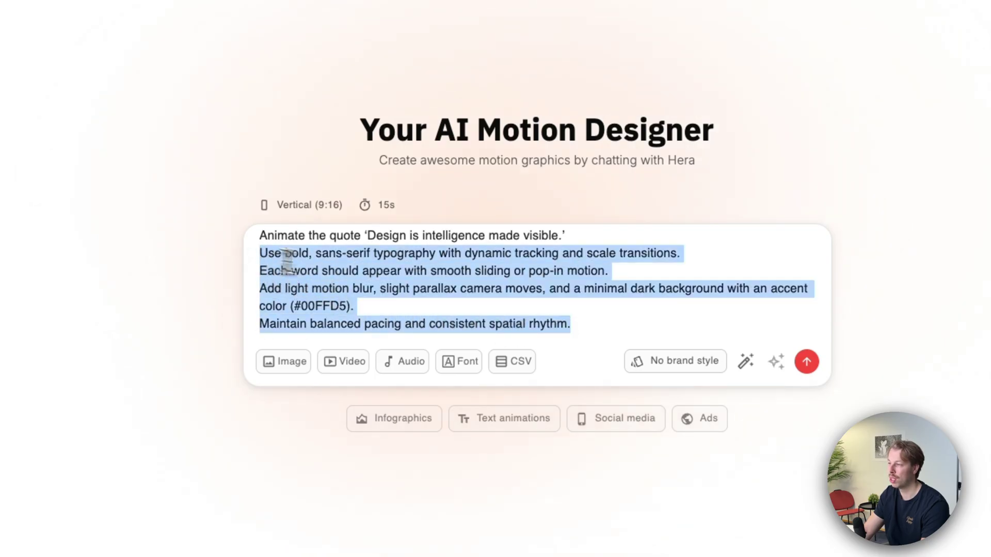
{"action": "left_click_drag", "start_coordinate": [607, 319], "coordinate": [243, 230]}
{"action": "left_click", "coordinate": [484, 295]}
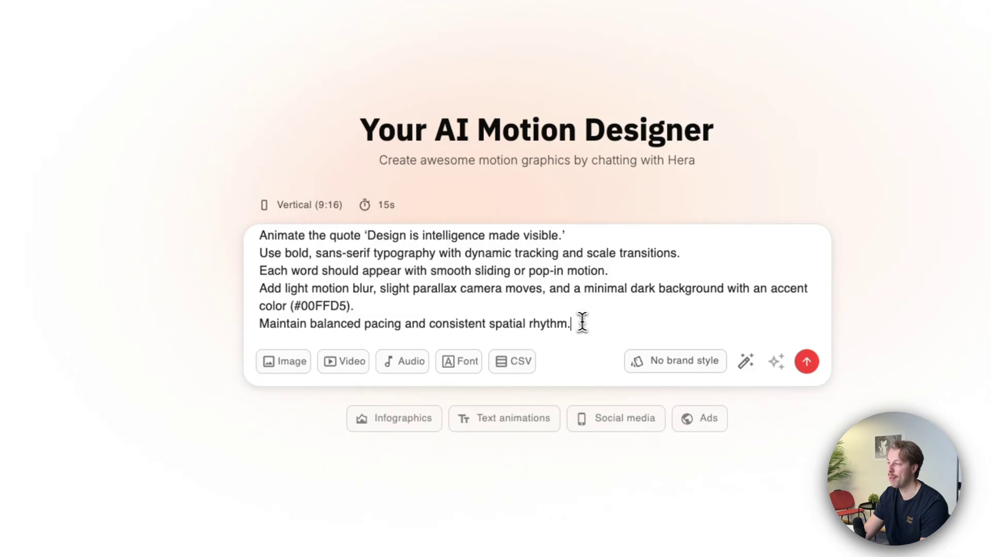
{"action": "left_click_drag", "start_coordinate": [582, 320], "coordinate": [225, 251]}
{"action": "left_click", "coordinate": [520, 267]}
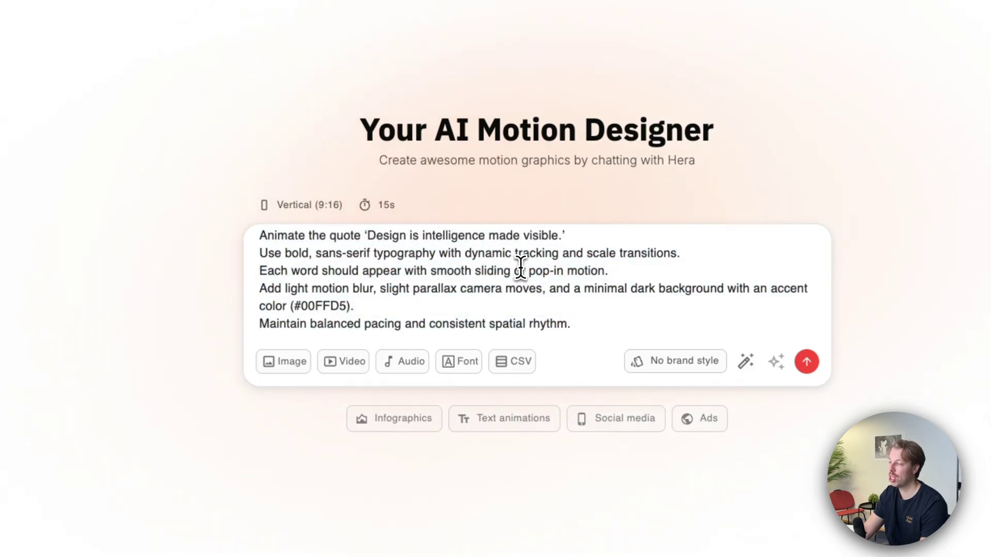
{"action": "key", "text": "Return"}
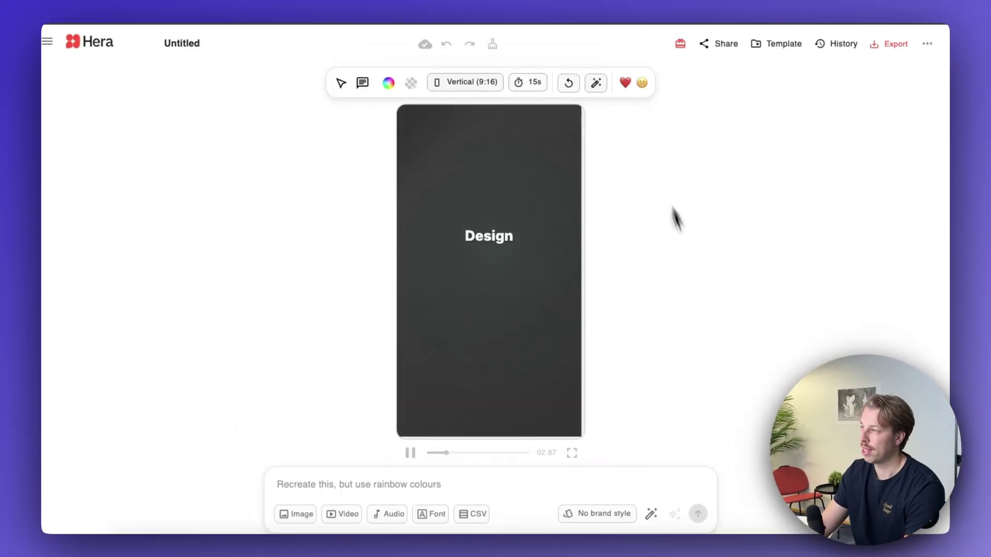
- Switch the canvas aspect ratio to Widescreen (16:9)
{"action": "left_click", "coordinate": [480, 85]}
{"action": "left_click", "coordinate": [472, 108]}
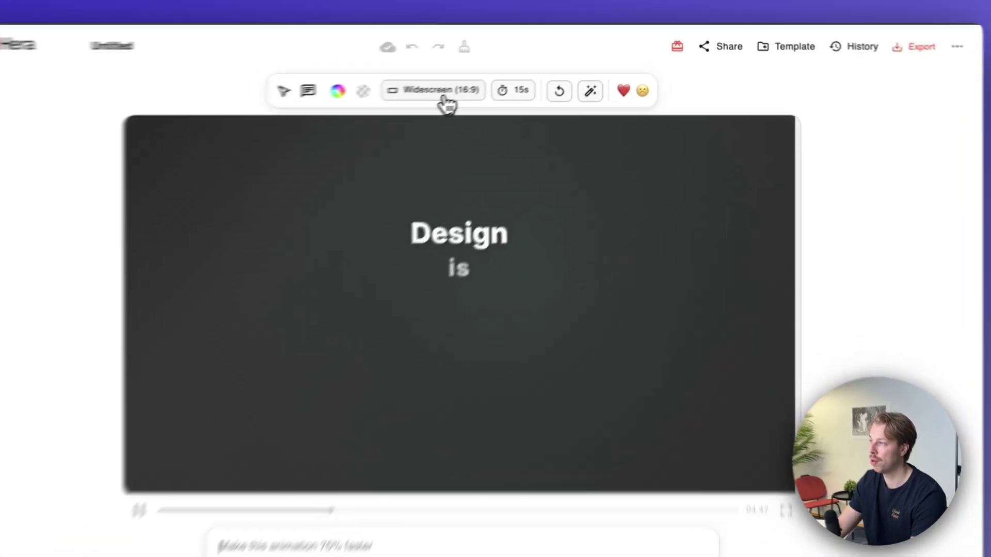
{"action": "left_click", "coordinate": [475, 83]}
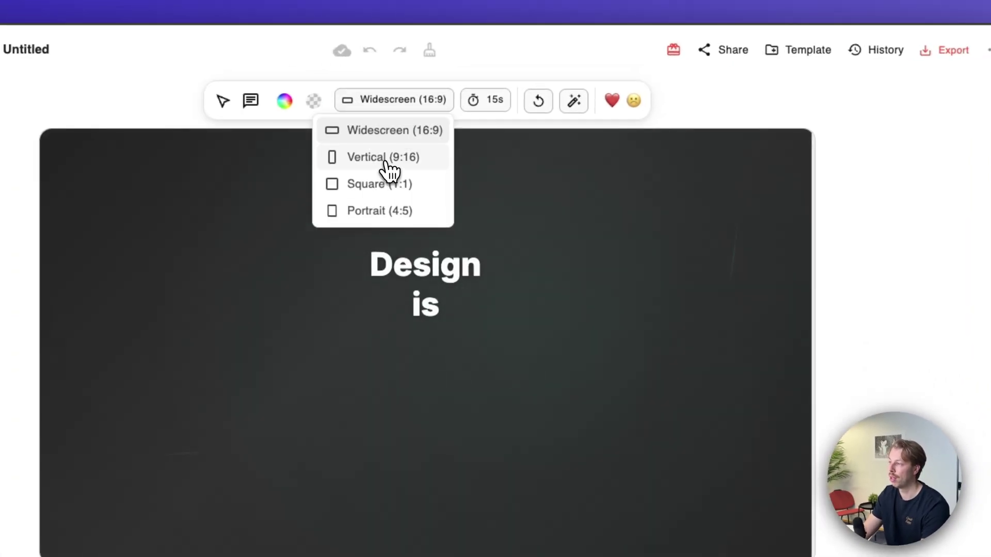
{"action": "left_click", "coordinate": [753, 64]}
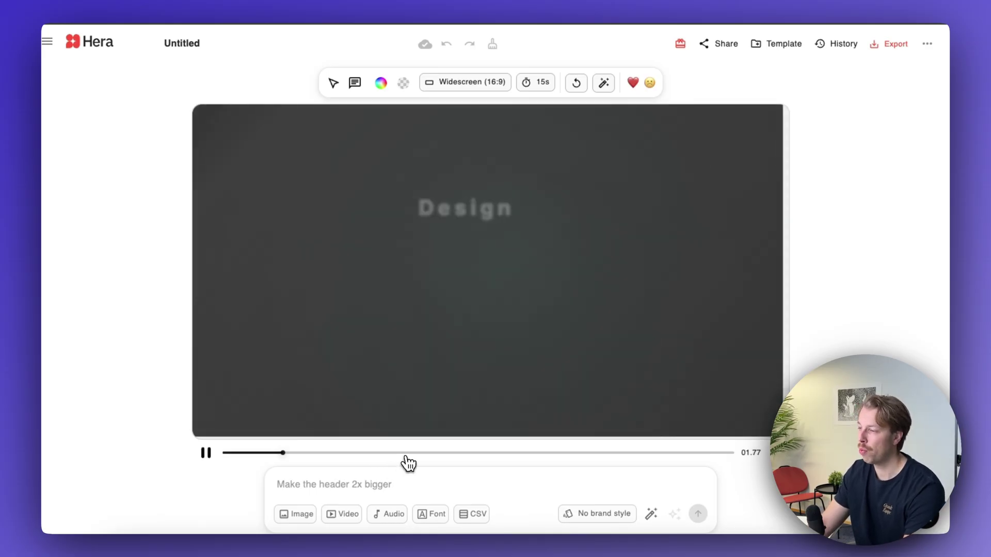
- Scrub and replay the 16:9 animation to preview the full quote reveal
{"action": "left_click_drag", "start_coordinate": [407, 464], "coordinate": [221, 455]}
{"action": "left_click", "coordinate": [206, 453]}
{"action": "left_click_drag", "start_coordinate": [412, 457], "coordinate": [531, 447]}
{"action": "left_click", "coordinate": [674, 454]}
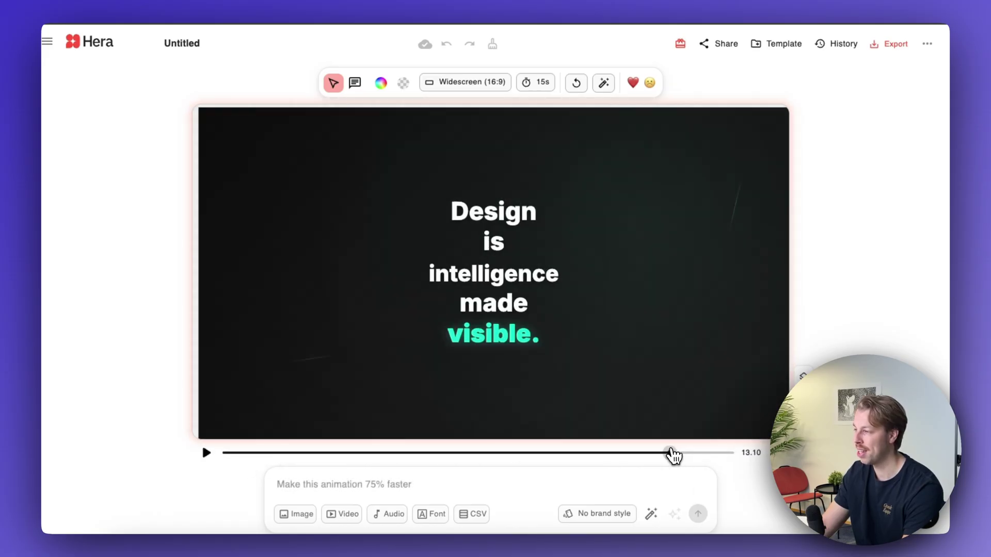
- Set the animation length to 5s, begin typing 'Make it 3x tex', then pause the preview
{"action": "left_click", "coordinate": [538, 86]}
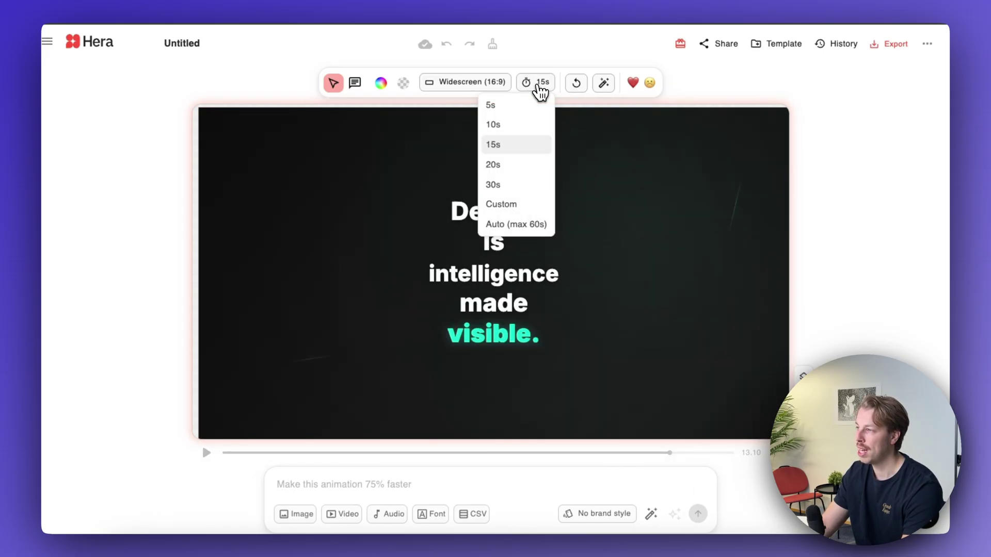
{"action": "left_click", "coordinate": [515, 105]}
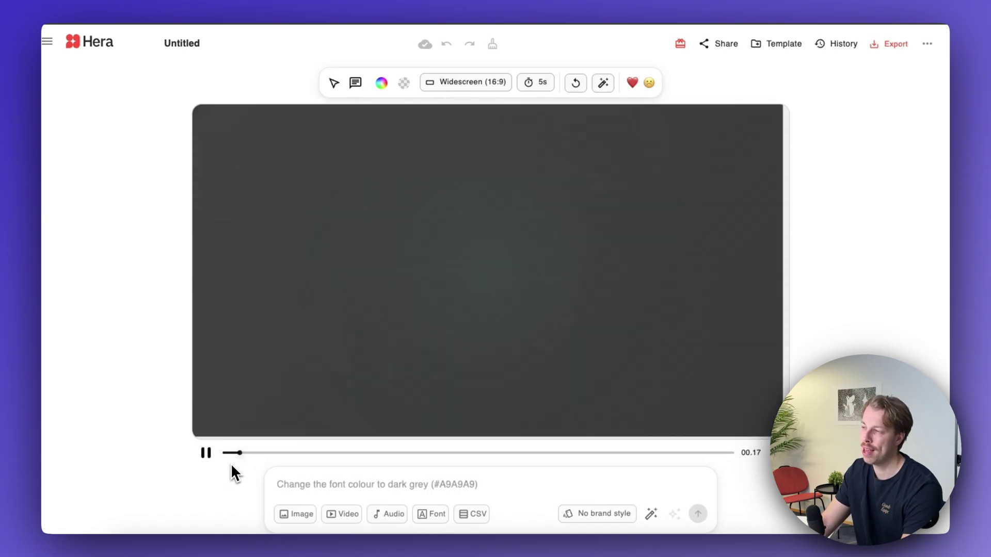
{"action": "left_click", "coordinate": [313, 487]}
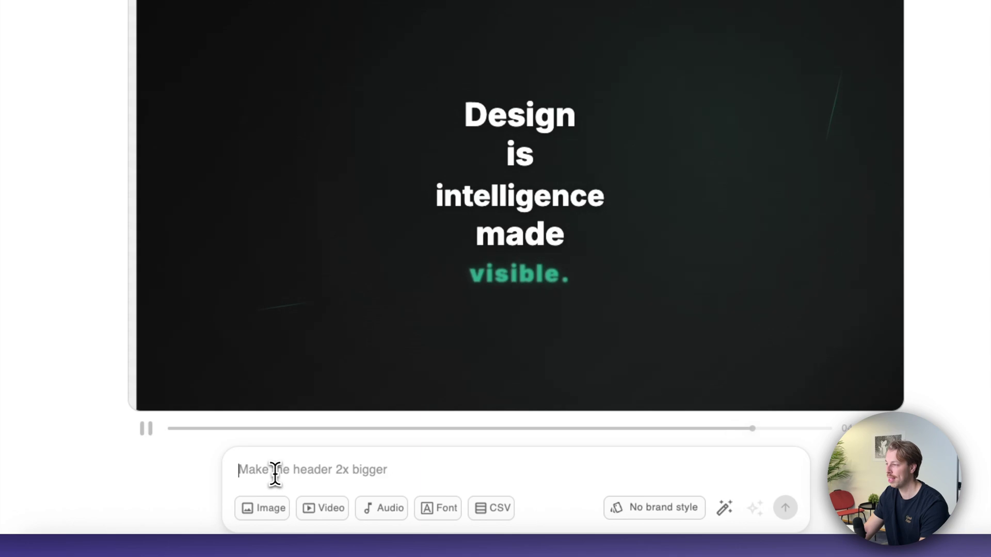
{"action": "type", "text": "Make it 3x tex"}
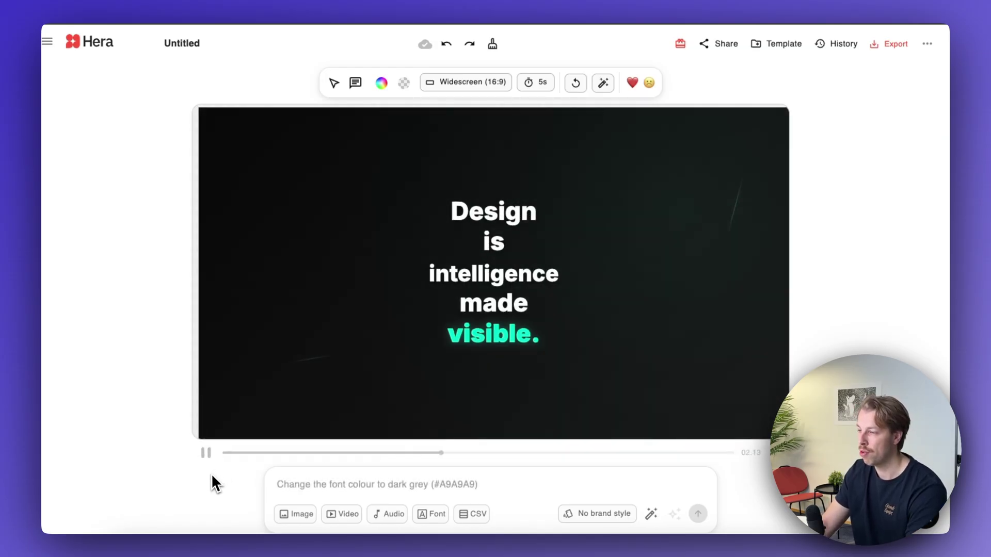
{"action": "left_click", "coordinate": [206, 454]}
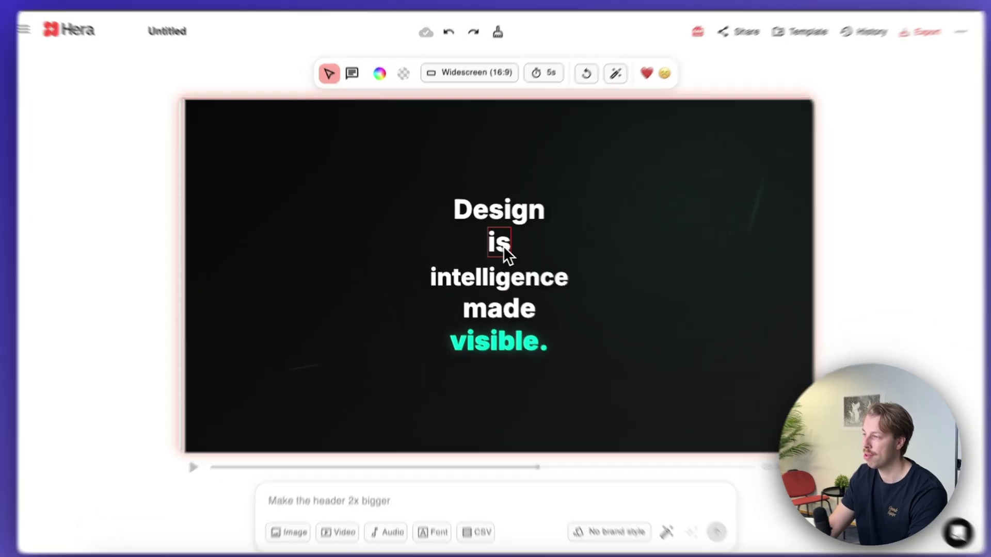
- Select all five quote words and enlarge them together around their centre
{"action": "left_click", "coordinate": [493, 211]}
{"action": "left_click", "coordinate": [496, 243], "text": "shift"}
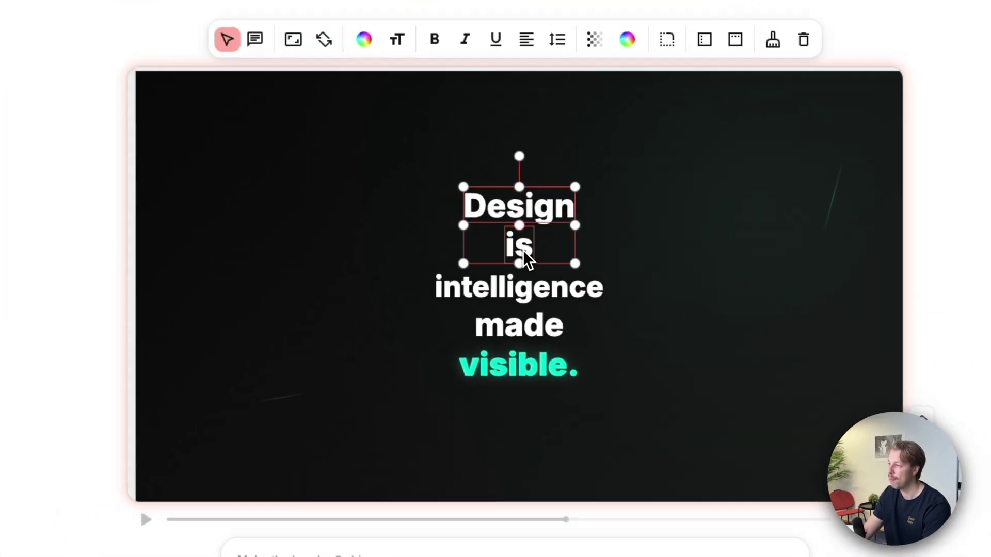
{"action": "left_click", "coordinate": [524, 288], "text": "shift"}
{"action": "left_click", "coordinate": [530, 325], "text": "shift"}
{"action": "left_click", "coordinate": [541, 368], "text": "shift"}
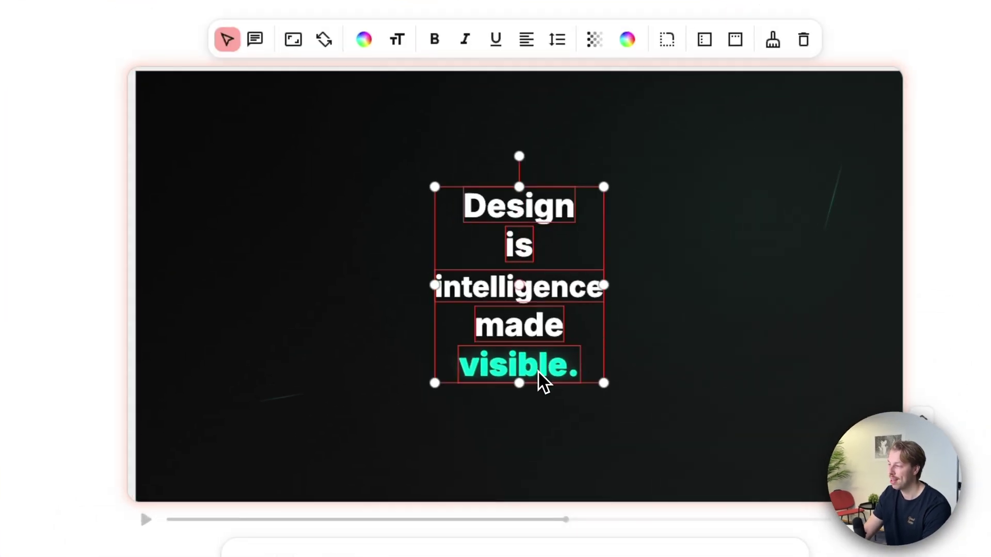
{"action": "mouse_move", "coordinate": [434, 187]}
{"action": "left_mouse_down"}
{"action": "mouse_move", "coordinate": [344, 144]}
{"action": "mouse_move", "coordinate": [360, 168]}
{"action": "mouse_move", "coordinate": [573, 230]}
{"action": "mouse_move", "coordinate": [416, 184]}
{"action": "left_mouse_up"}
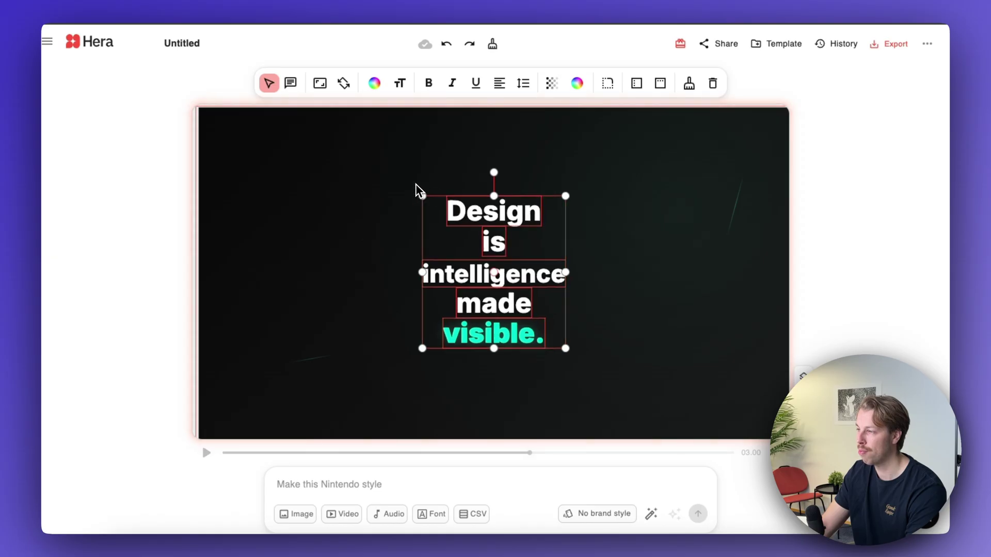
{"action": "left_click", "coordinate": [654, 185]}
- Move Design up above 'is', and pull 'is' and 'intelligence' up closer together
{"action": "left_click", "coordinate": [515, 213]}
{"action": "left_click_drag", "start_coordinate": [515, 212], "coordinate": [539, 194]}
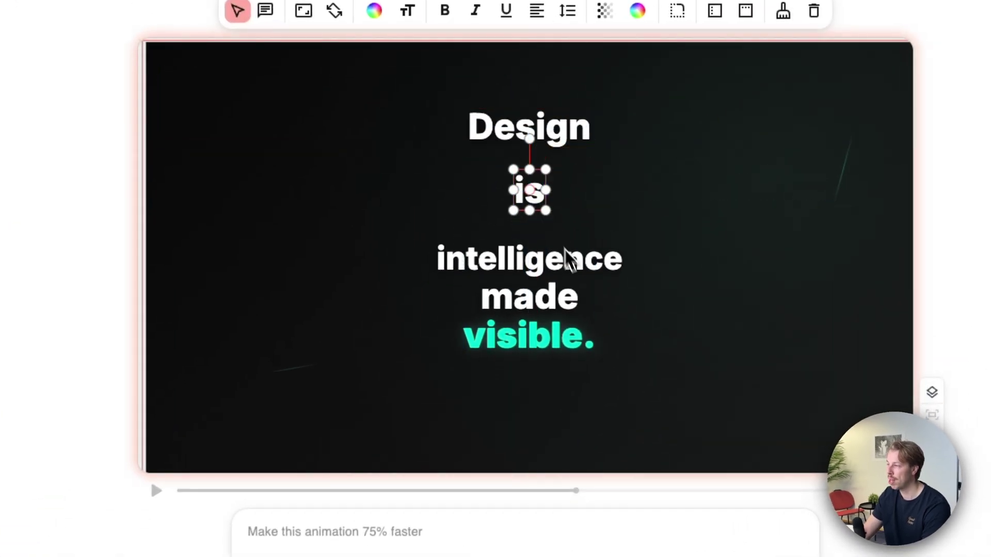
{"action": "mouse_move", "coordinate": [567, 259]}
{"action": "left_mouse_down"}
{"action": "mouse_move", "coordinate": [575, 260]}
{"action": "mouse_move", "coordinate": [571, 249]}
{"action": "left_mouse_up"}
{"action": "left_click_drag", "start_coordinate": [560, 341], "coordinate": [559, 371]}
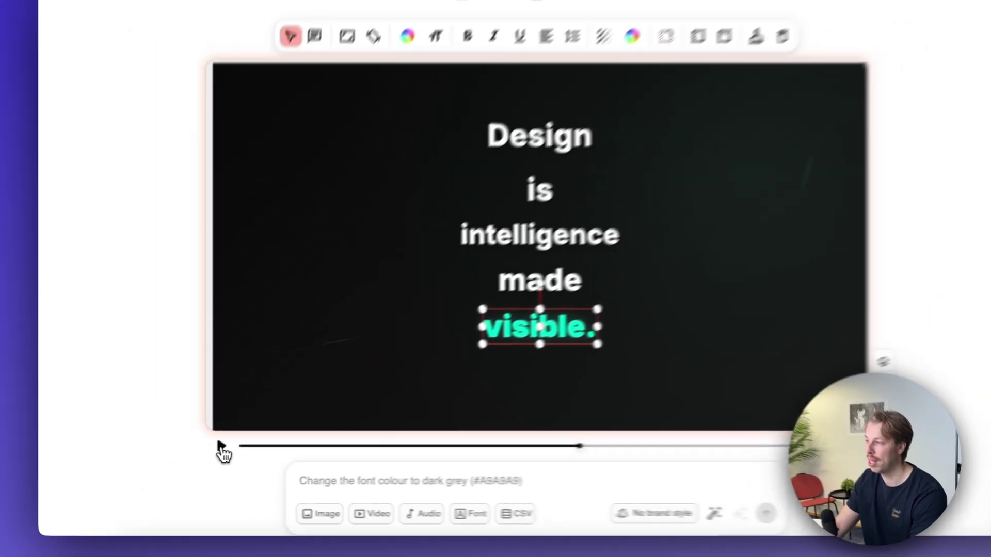
- Replay the animation and pause with all the text shown to check the layout
{"action": "left_click", "coordinate": [156, 491]}
{"action": "left_click", "coordinate": [238, 491]}
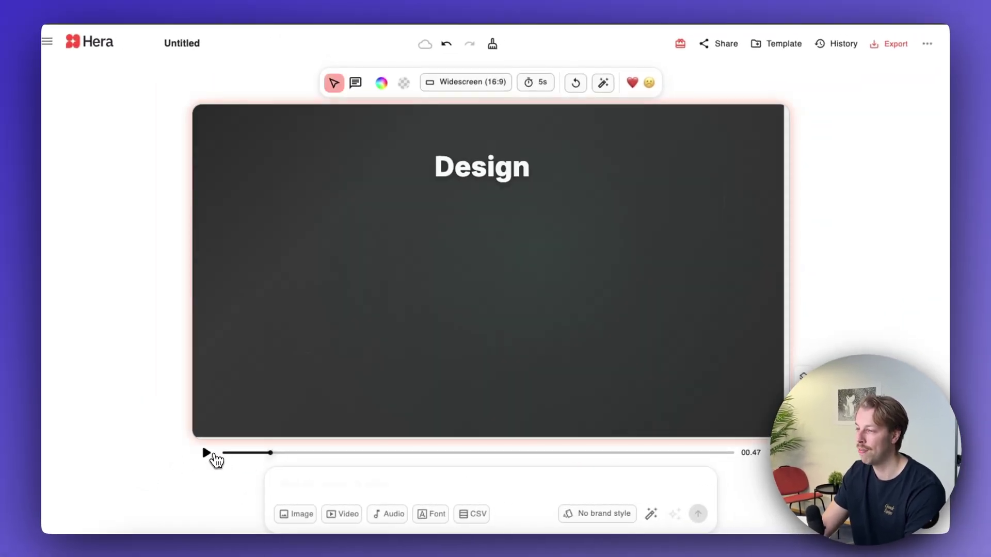
{"action": "left_click", "coordinate": [209, 454]}
{"action": "left_click", "coordinate": [207, 454]}
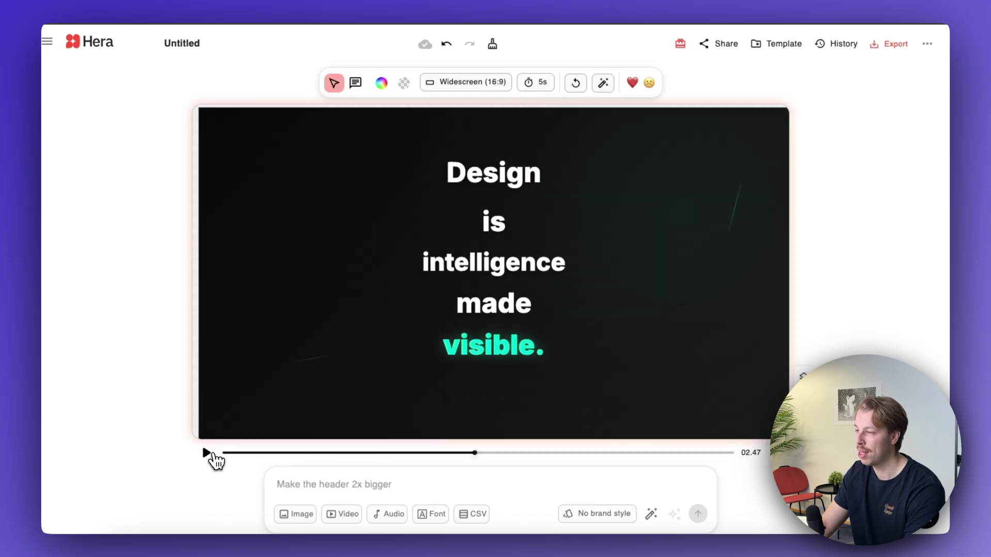
- Enlarge the Design heading and centre it higher, just above 'is'
{"action": "left_click", "coordinate": [487, 178]}
{"action": "left_click", "coordinate": [487, 178]}
{"action": "left_click_drag", "start_coordinate": [491, 213], "coordinate": [403, 155]}
{"action": "left_click_drag", "start_coordinate": [532, 210], "coordinate": [532, 196]}
{"action": "left_click", "coordinate": [482, 341]}
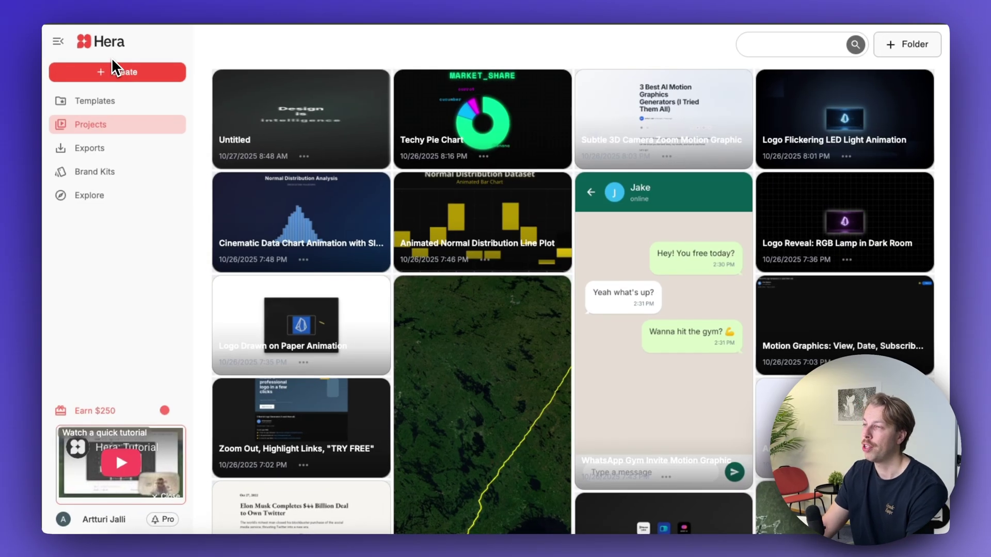
- Find the 'Simple map animation - Sattelite' template in the gallery and open its preview
{"action": "left_click", "coordinate": [127, 71]}
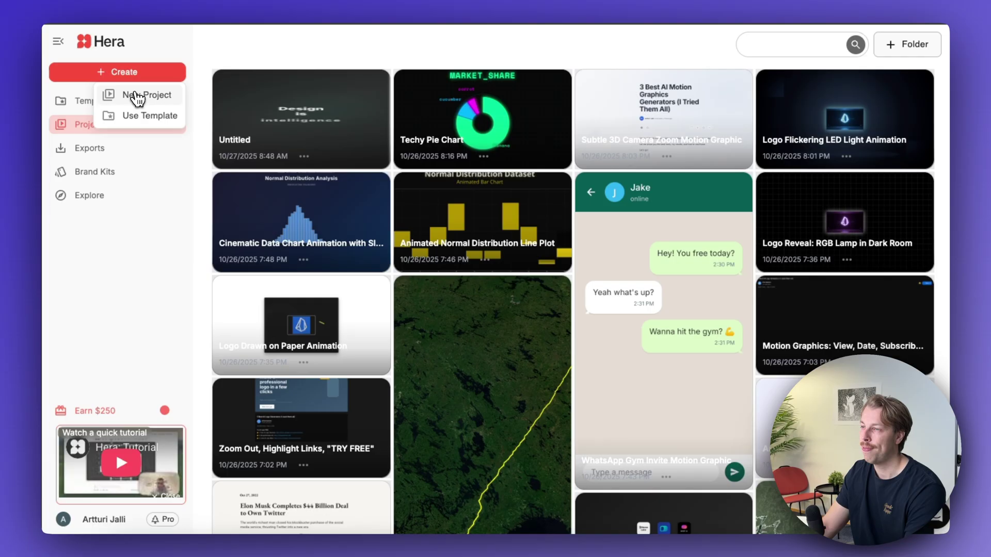
{"action": "left_click", "coordinate": [136, 96]}
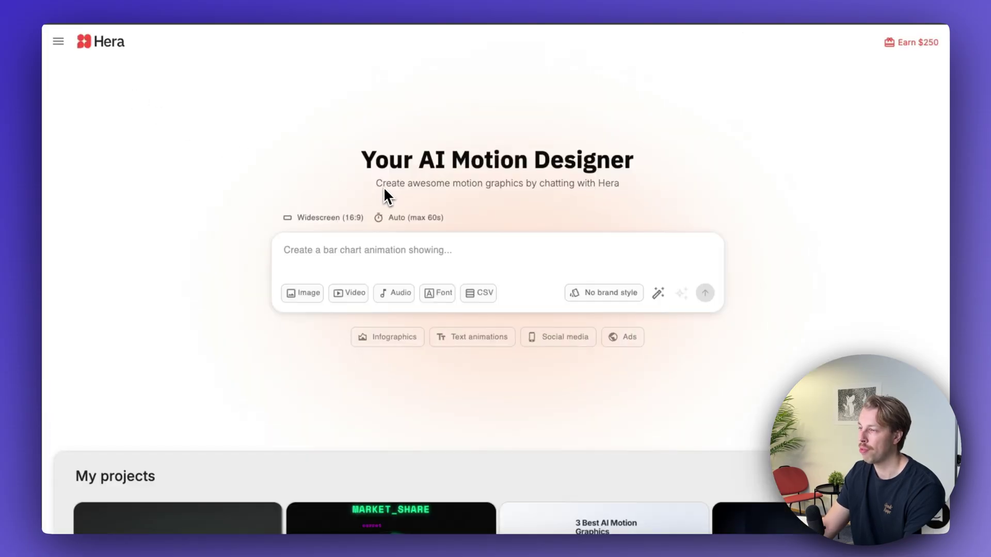
{"action": "left_click", "coordinate": [108, 47]}
{"action": "left_click", "coordinate": [128, 89]}
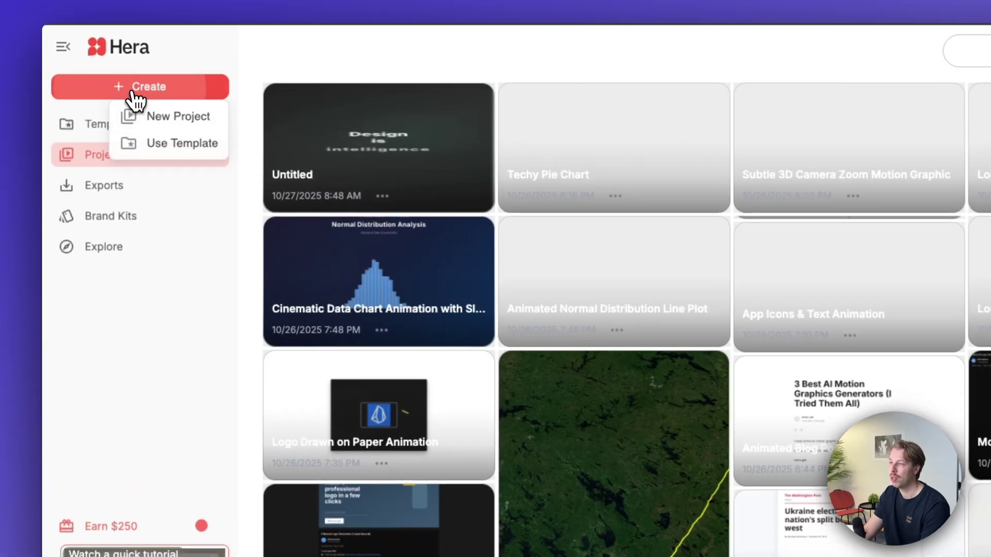
{"action": "left_click", "coordinate": [162, 150]}
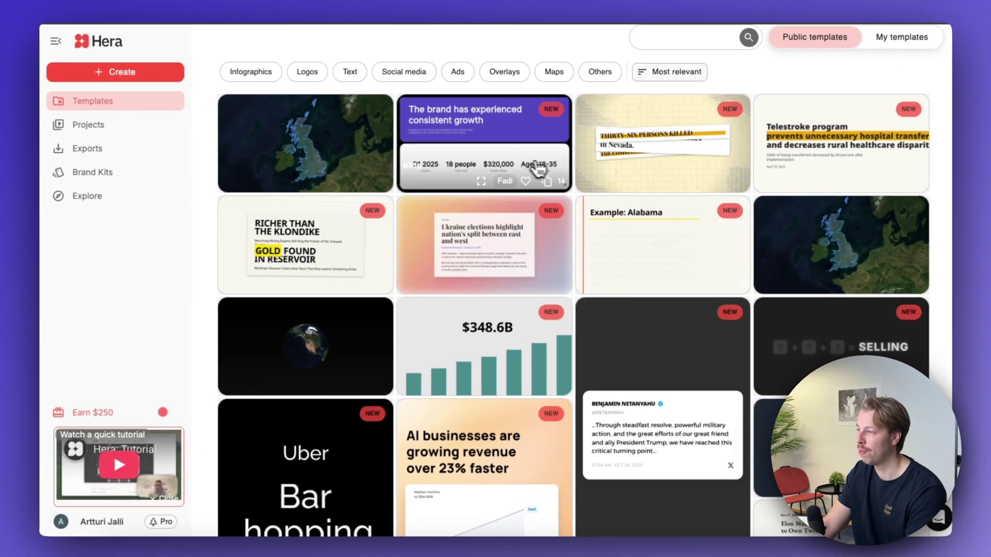
{"action": "scroll", "coordinate": [521, 171], "scroll_direction": "down", "scroll_amount": 1}
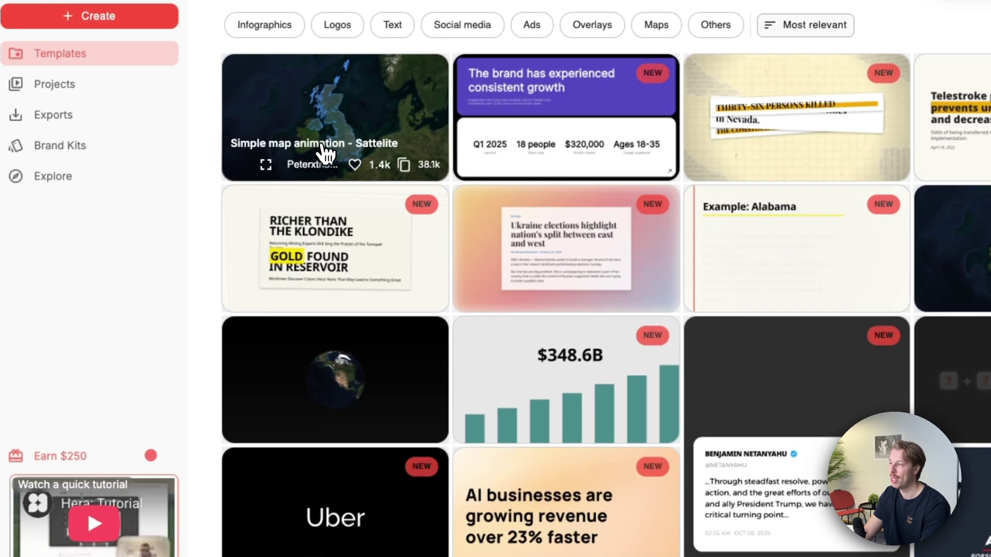
{"action": "left_click", "coordinate": [348, 123]}
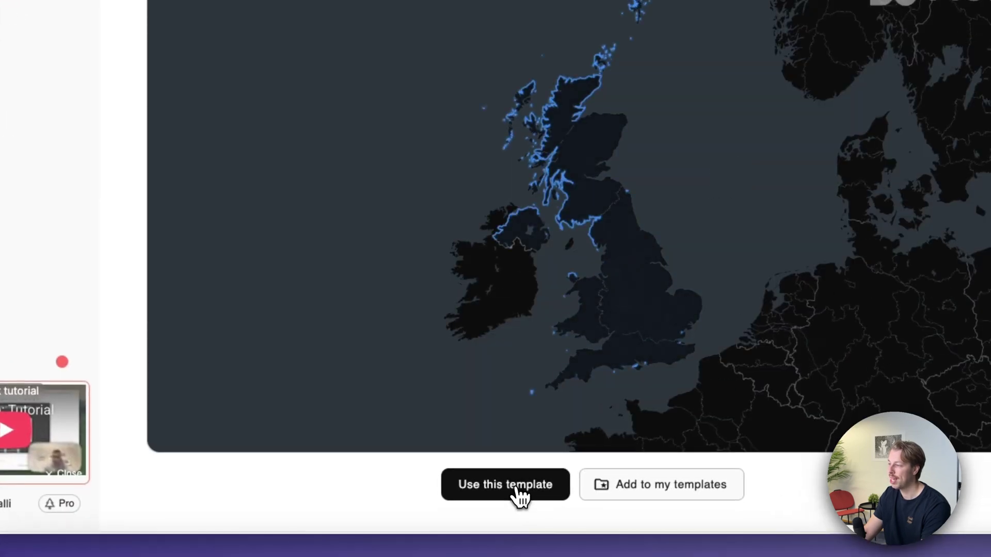
- Use the map template and ask it to highlight Finland with a white glowing border
{"action": "left_click", "coordinate": [520, 496]}
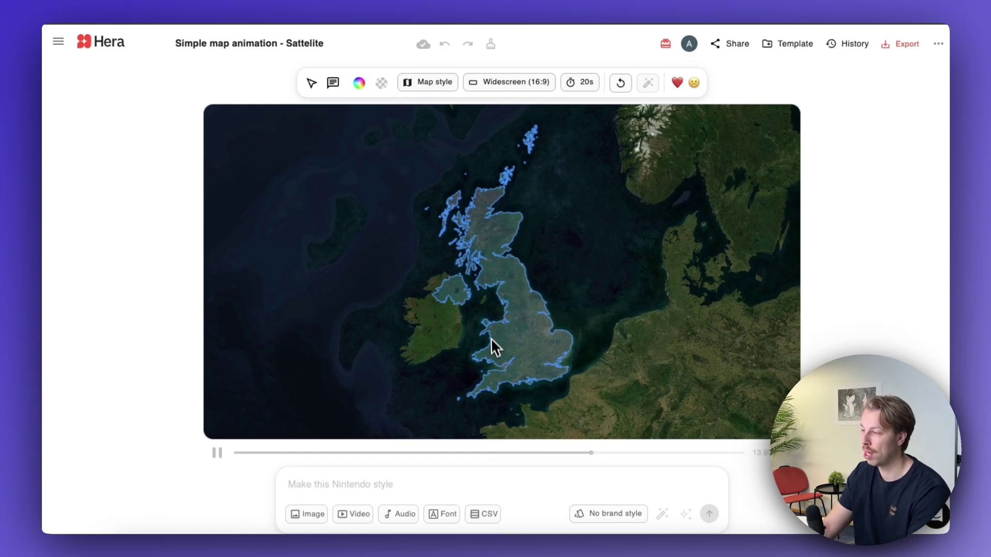
{"action": "type", "text": "Highlight Finland"}
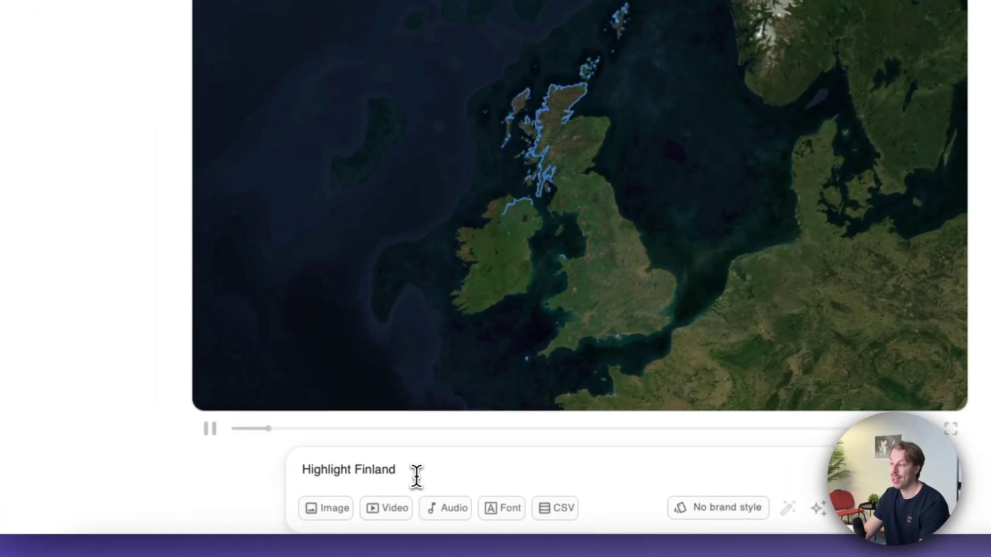
{"action": "left_click_drag", "start_coordinate": [377, 489], "coordinate": [283, 487]}
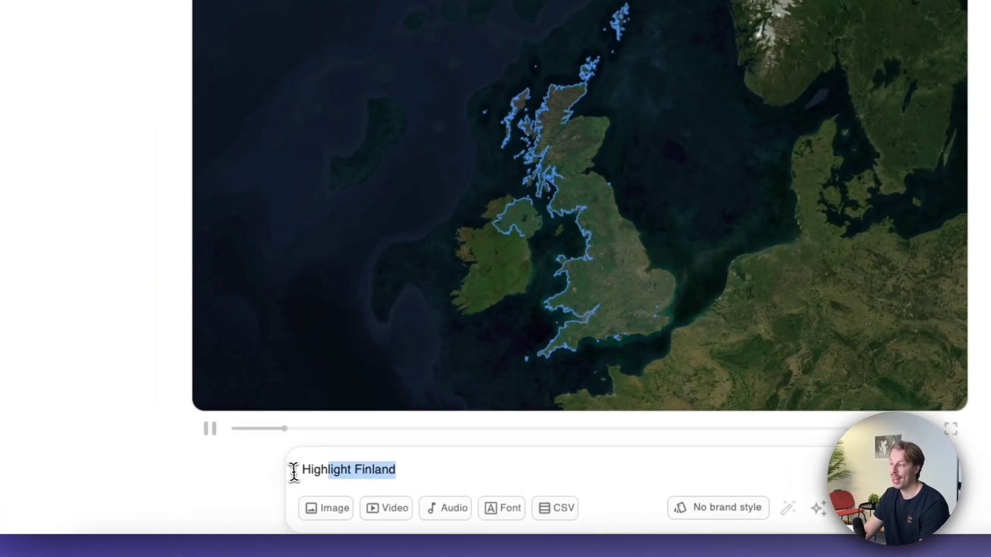
{"action": "left_click_drag", "start_coordinate": [402, 470], "coordinate": [561, 469]}
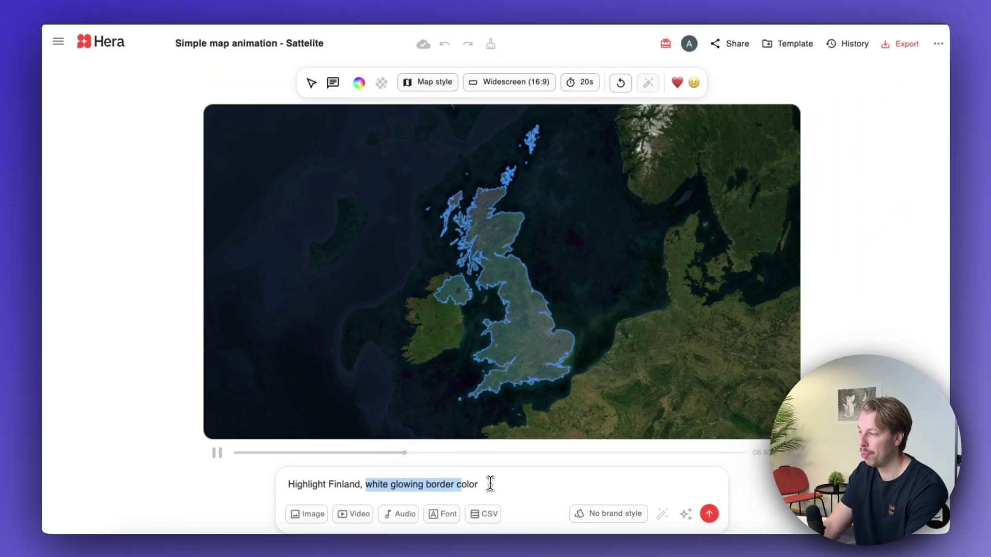
{"action": "left_click", "coordinate": [709, 514]}
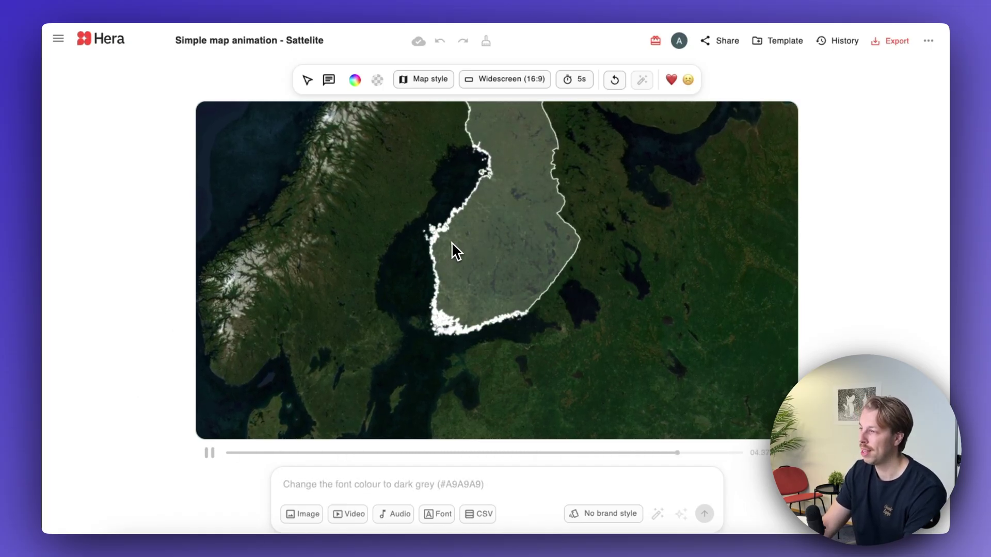
- Request 'Show the whole Finland, not just a part of it.', replay, then draft the world-zoom prompt
{"action": "left_click", "coordinate": [209, 453]}
{"action": "left_click", "coordinate": [351, 487]}
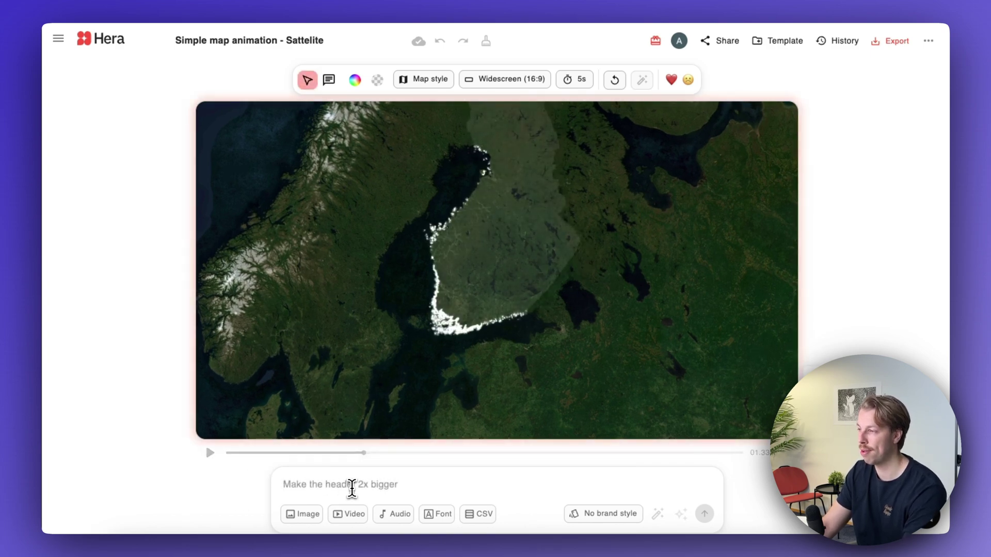
{"action": "type", "text": "Show the "}
{"action": "type", "text": "whole Finland, not just a part of it."}
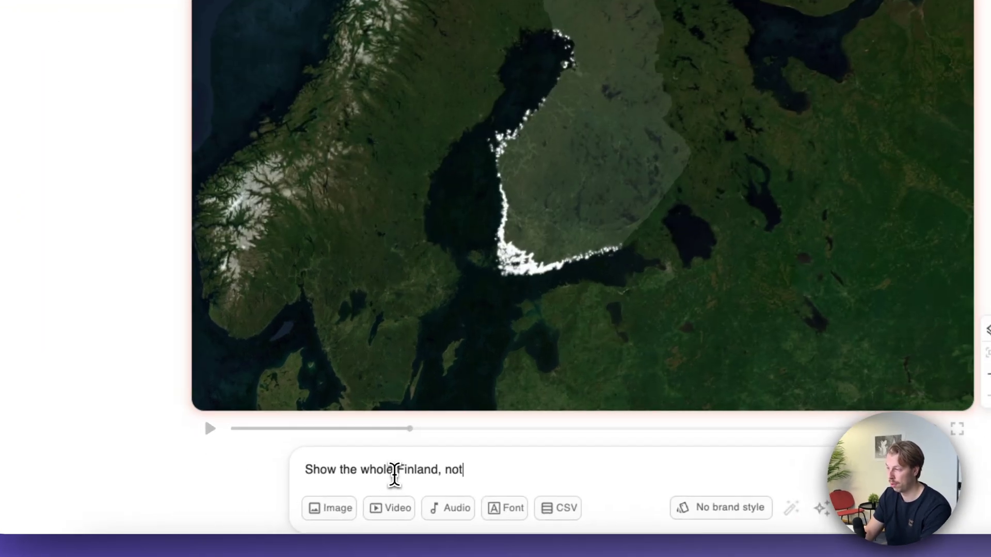
{"action": "left_click", "coordinate": [703, 513]}
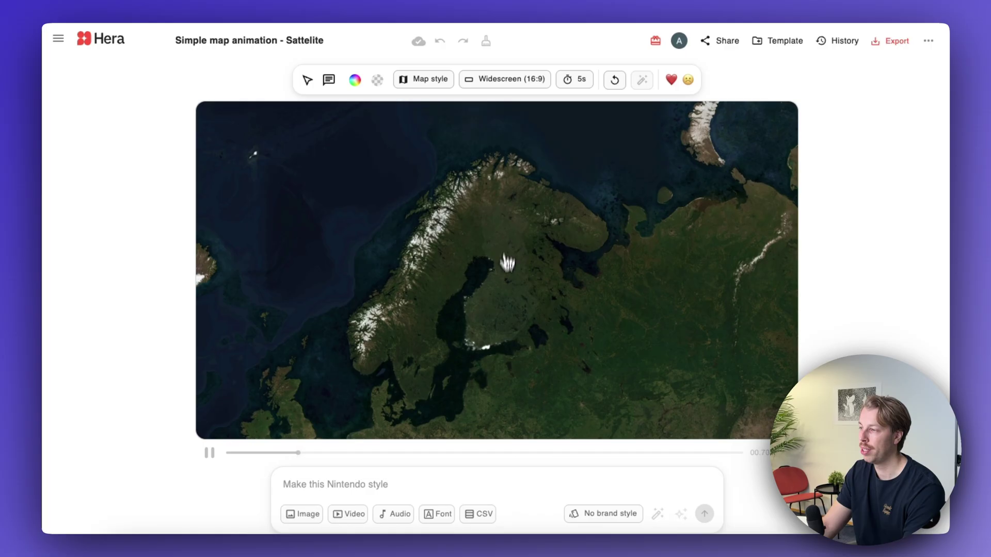
{"action": "left_click", "coordinate": [221, 454]}
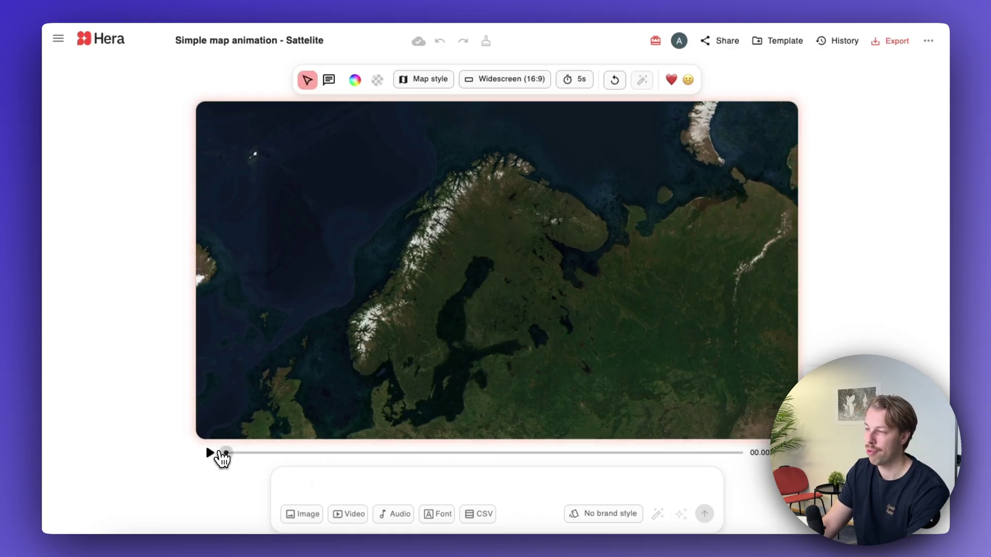
{"action": "left_click", "coordinate": [210, 454]}
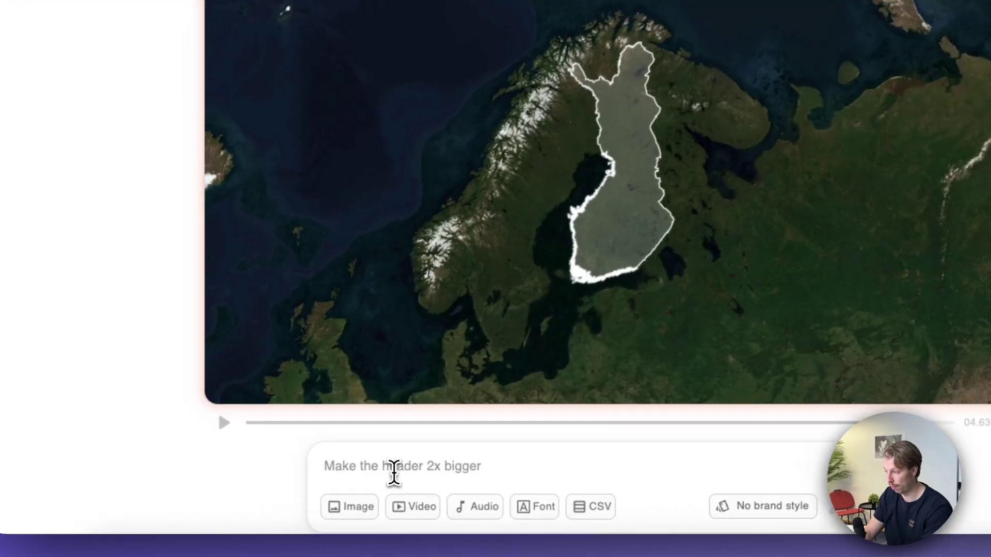
{"action": "left_click", "coordinate": [334, 488]}
{"action": "type", "text": "First show the whole world, then zoom in on Finland. Then highlight the country with w"}
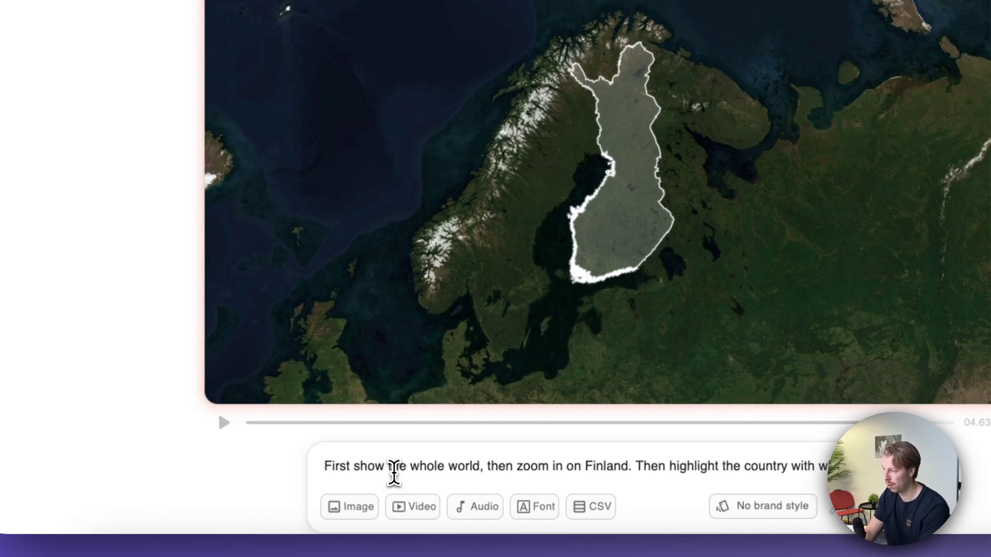
{"action": "type", "text": "border. Then show that for a while, and then zoom in to the capital, Helsinki"}
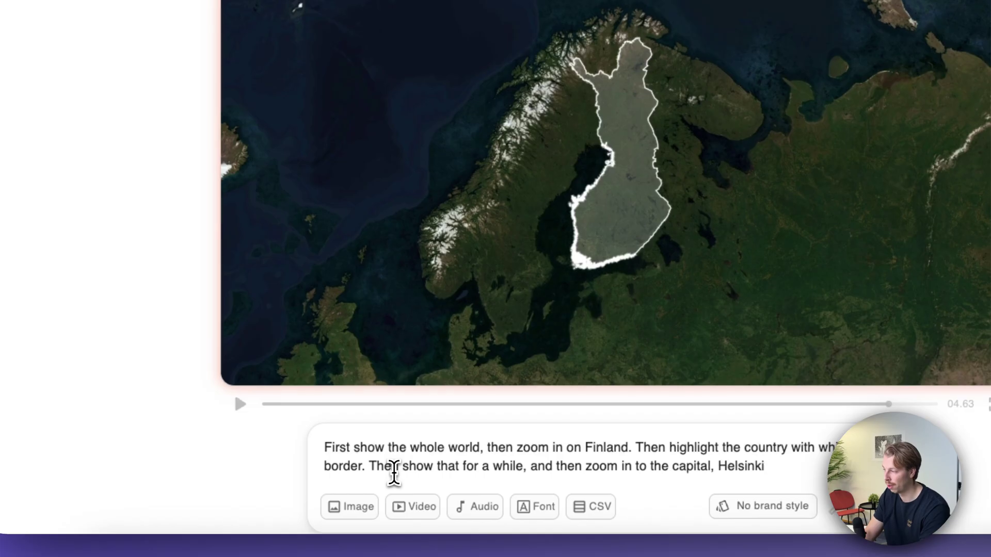
{"action": "type", "text": "yellow dot on top of Helsinki and write \"Helsinki\" "}
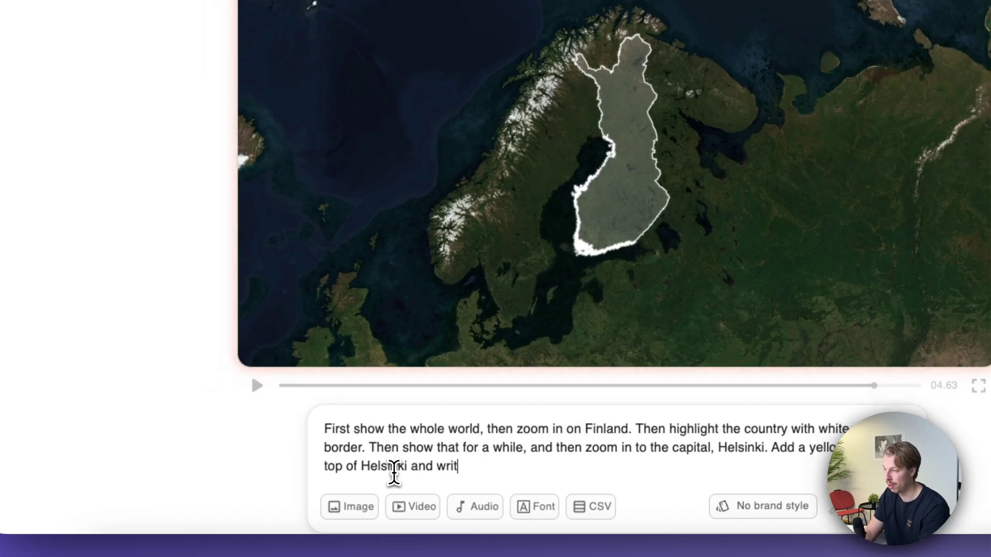
{"action": "type", "text": "next to it."}
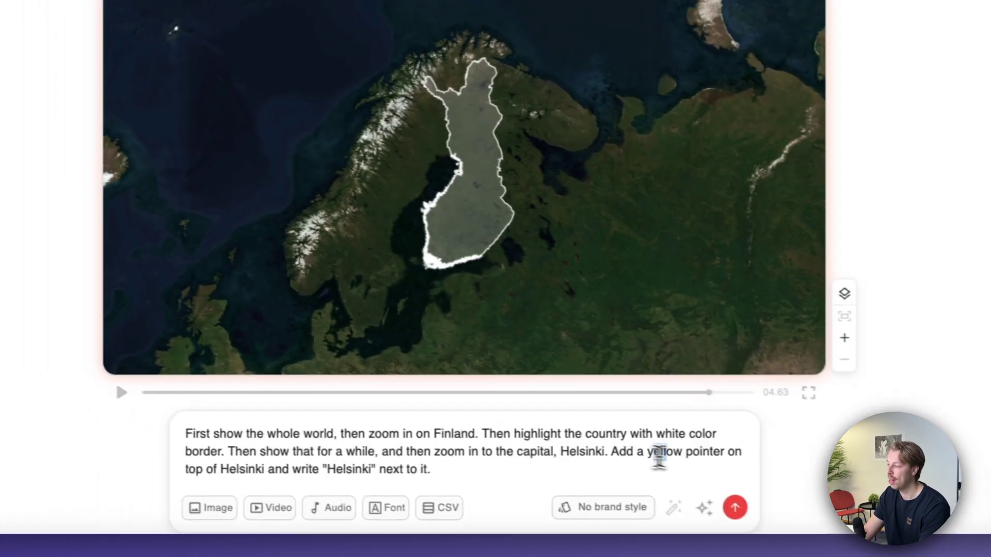
- Finish the world-to-Helsinki pointer-and-label prompt, set length to Auto (max 60s), and send it
{"action": "left_click_drag", "start_coordinate": [658, 454], "coordinate": [430, 469]}
{"action": "left_click", "coordinate": [354, 452]}
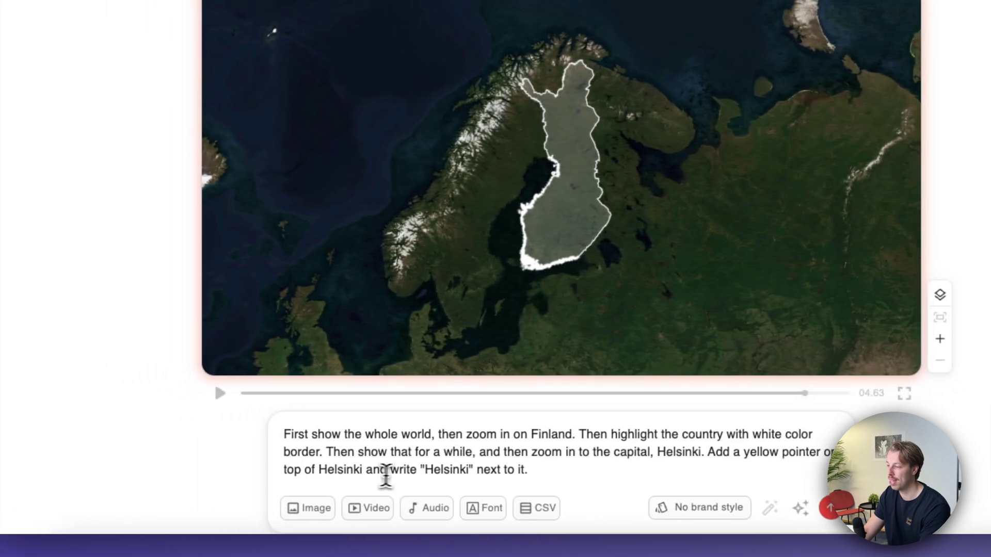
{"action": "left_click", "coordinate": [529, 471]}
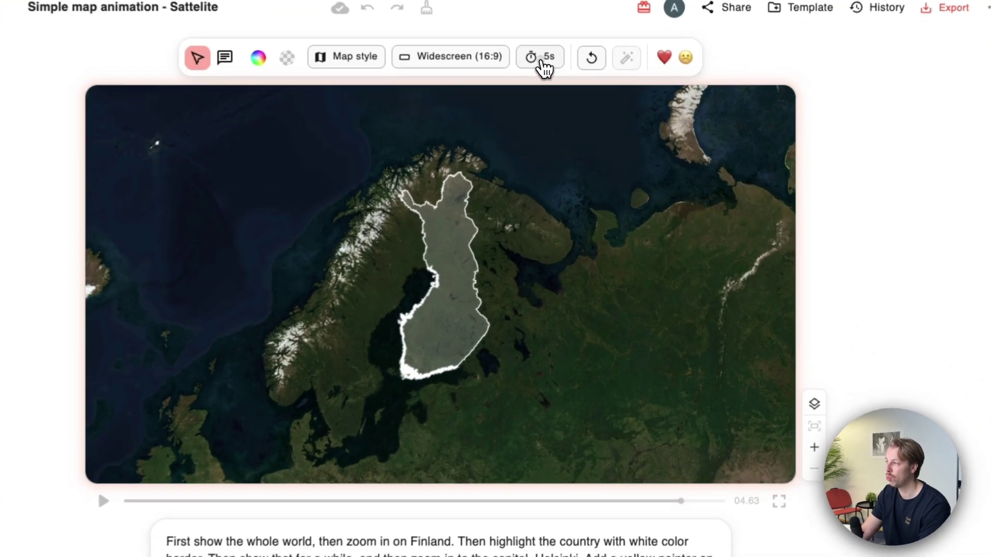
{"action": "left_click", "coordinate": [577, 81]}
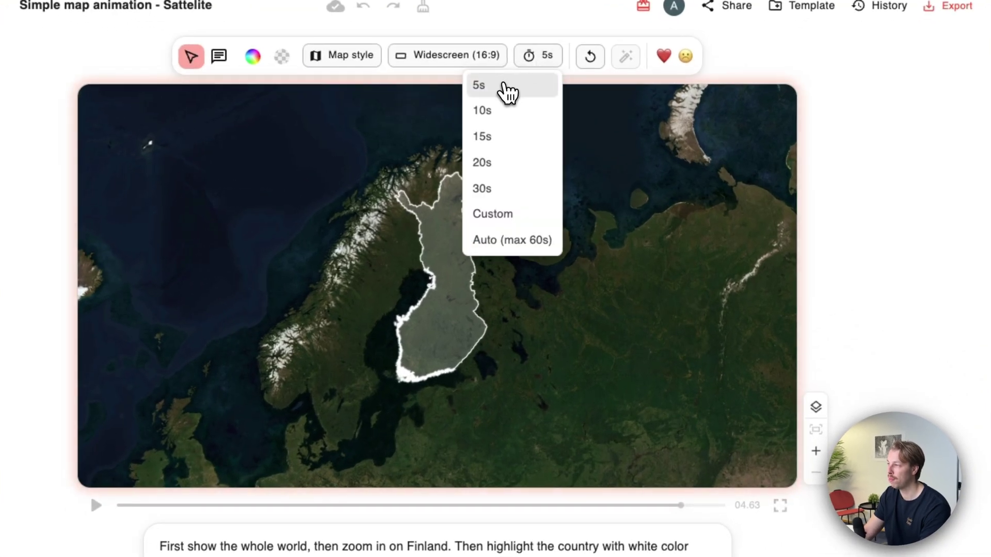
{"action": "left_click", "coordinate": [511, 242]}
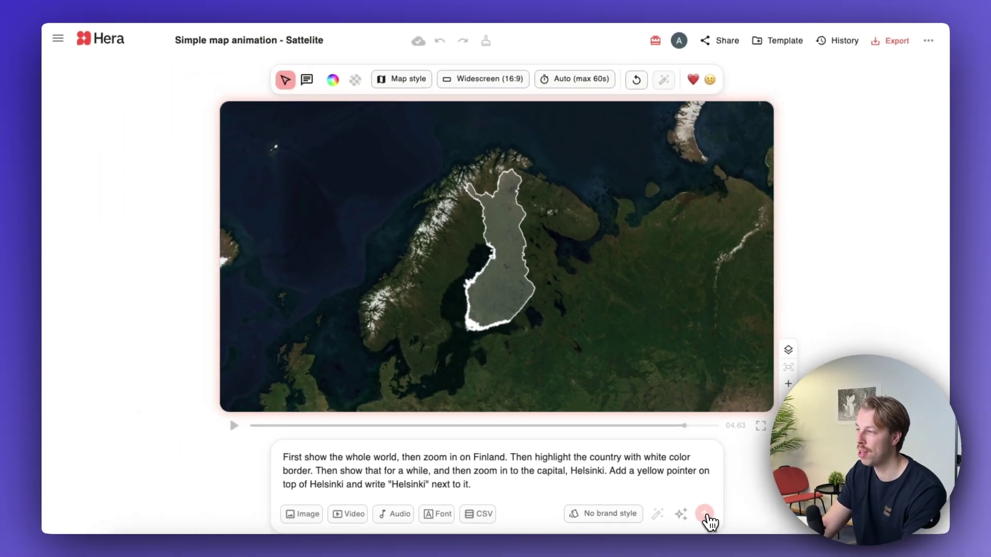
{"action": "left_click", "coordinate": [704, 515]}
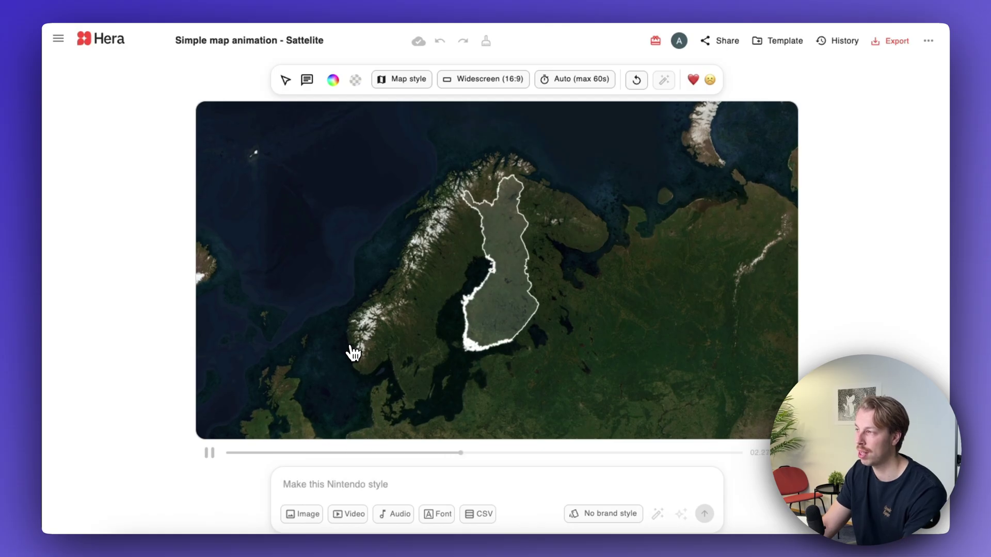
{"action": "left_click", "coordinate": [210, 453]}
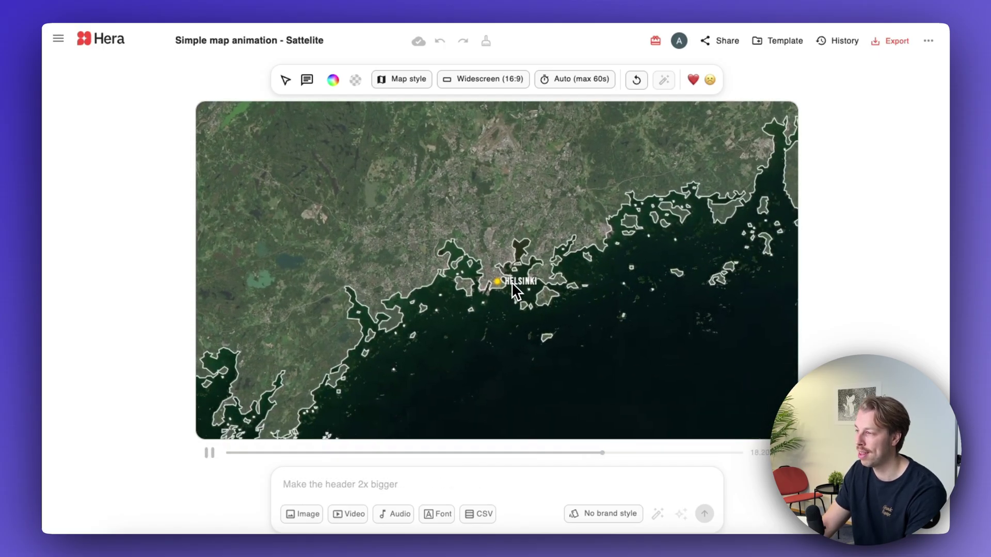
{"action": "left_click", "coordinate": [209, 453]}
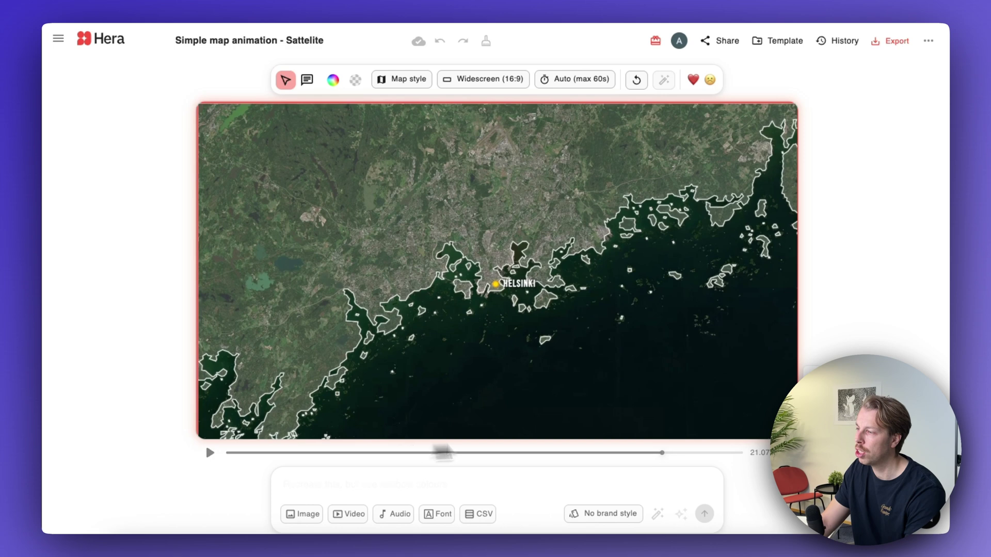
{"action": "left_click", "coordinate": [231, 453]}
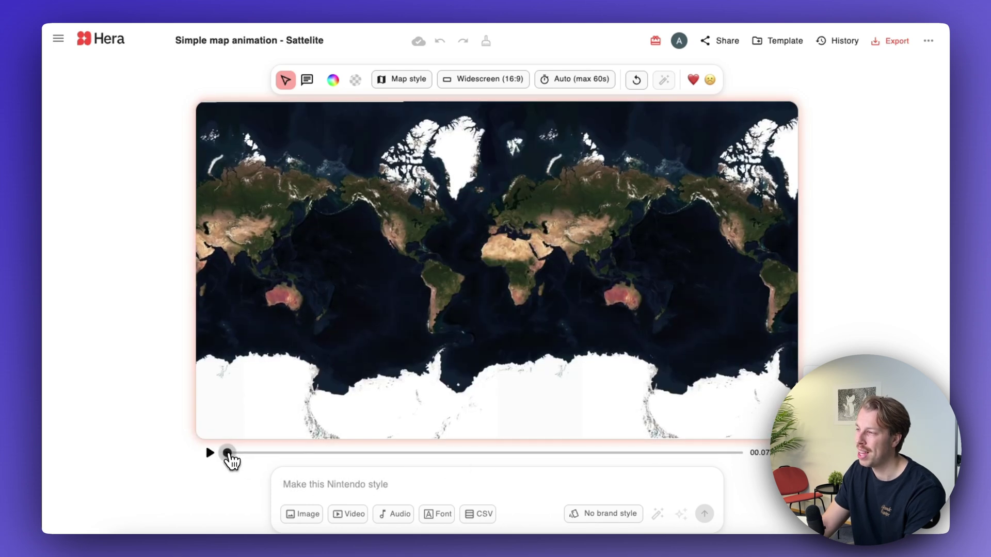
{"action": "left_click_drag", "start_coordinate": [232, 454], "coordinate": [582, 454]}
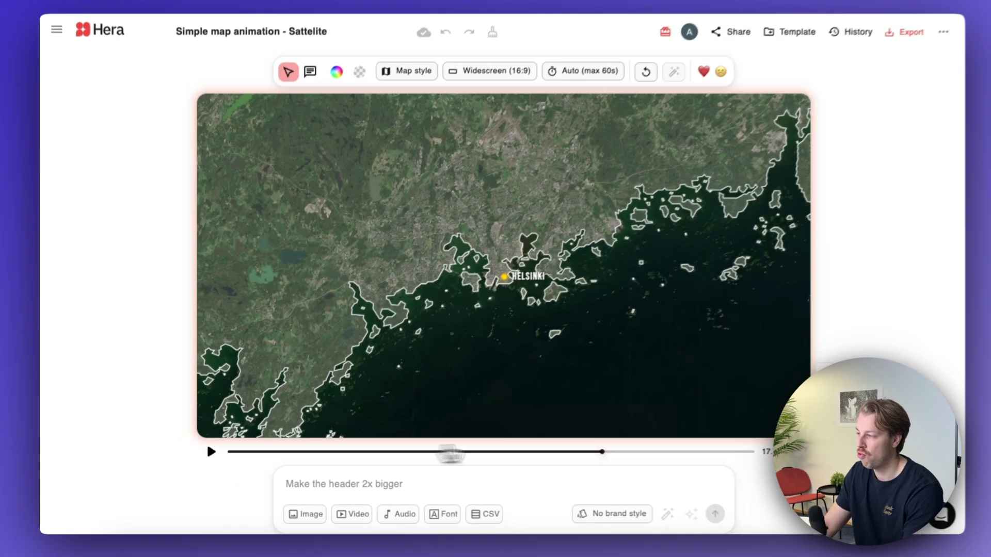
{"action": "left_click_drag", "start_coordinate": [594, 453], "coordinate": [626, 452]}
{"action": "left_click", "coordinate": [521, 282]}
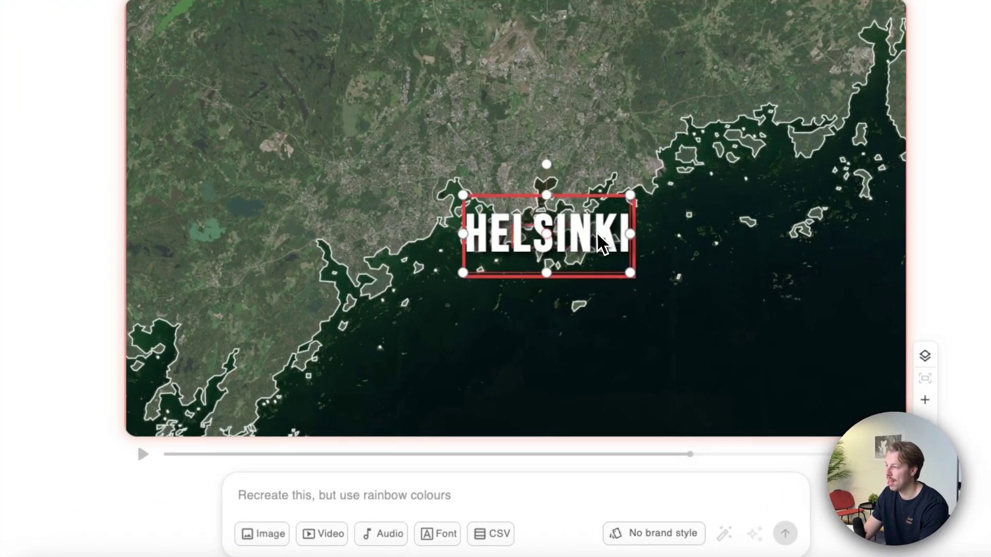
- Select the yellow Helsinki marker, then replay the Finland-to-Helsinki zoom to check it
{"action": "left_click", "coordinate": [561, 233]}
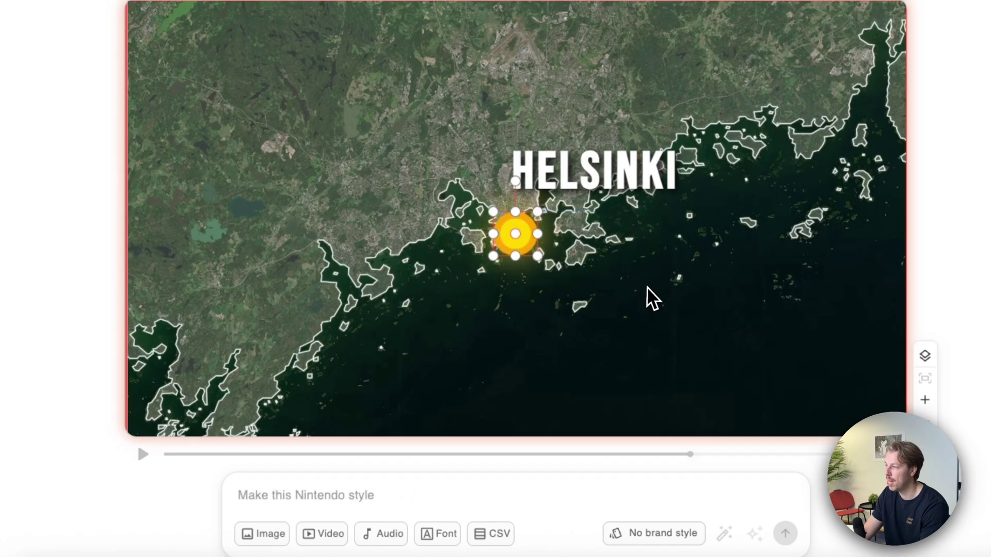
{"action": "left_click", "coordinate": [453, 454]}
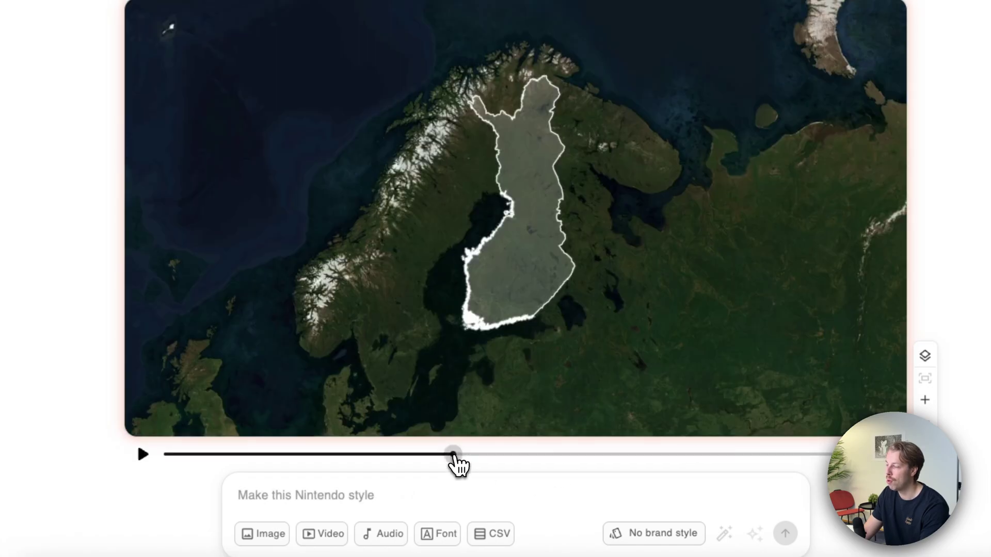
{"action": "key", "text": "space"}
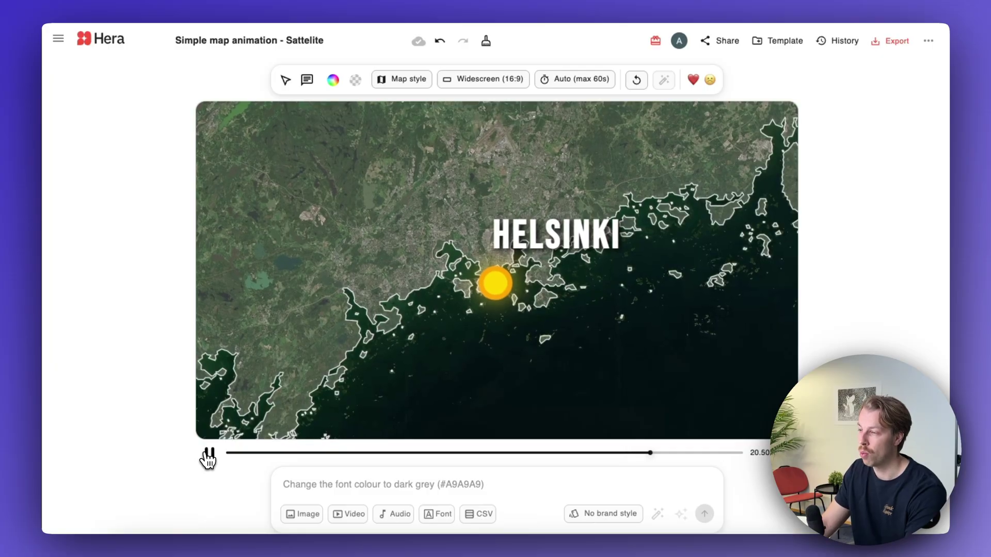
- Return to Projects and scroll through the public Templates gallery
{"action": "left_click", "coordinate": [103, 39]}
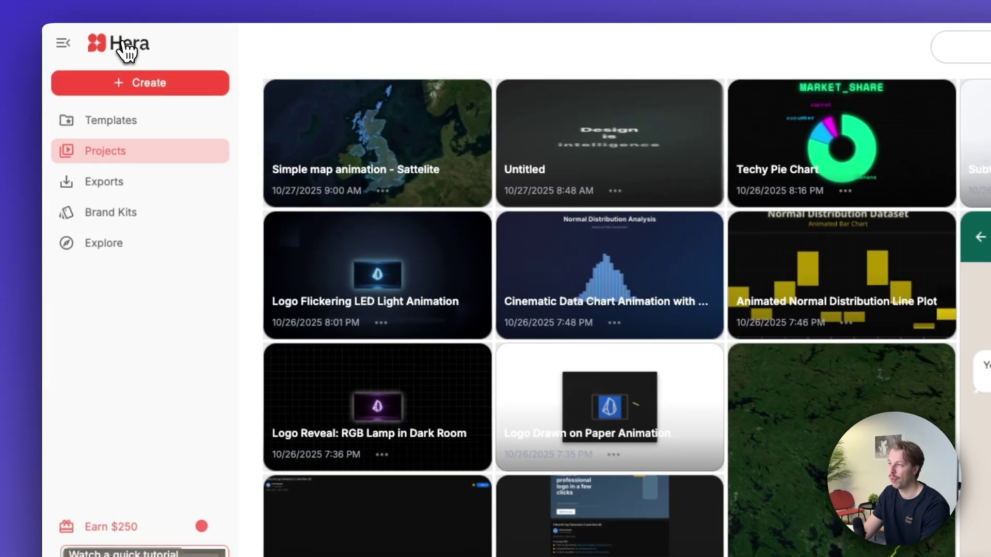
{"action": "left_click", "coordinate": [160, 89]}
{"action": "left_click", "coordinate": [172, 140]}
{"action": "scroll", "coordinate": [745, 289], "scroll_direction": "down", "scroll_amount": 10}
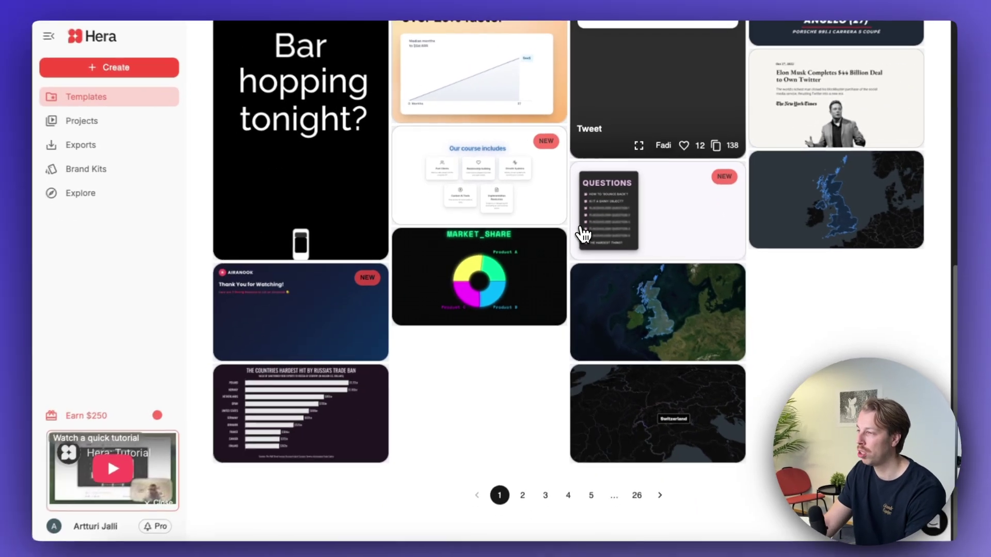
{"action": "scroll", "coordinate": [583, 234], "scroll_direction": "up", "scroll_amount": 15}
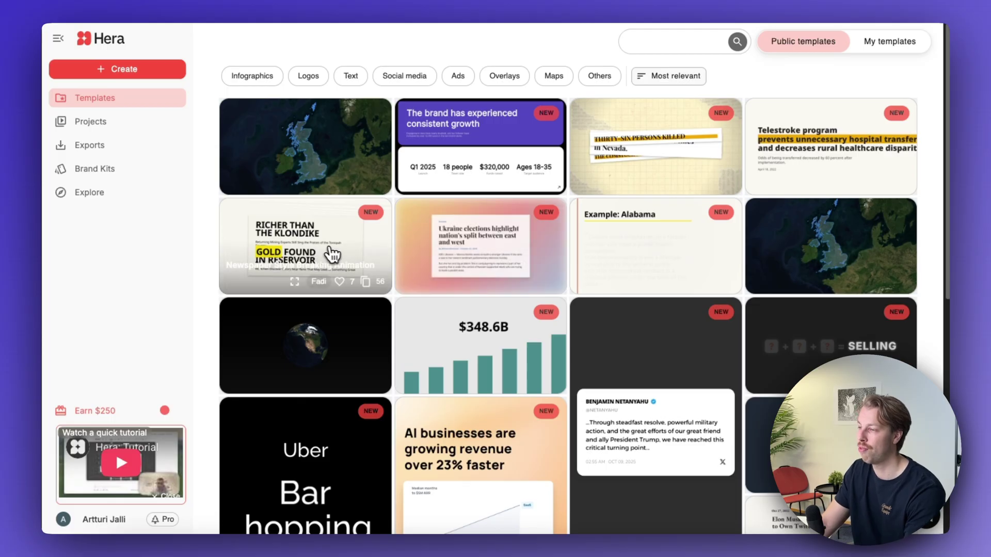
{"action": "scroll", "coordinate": [324, 279], "scroll_direction": "down", "scroll_amount": 5}
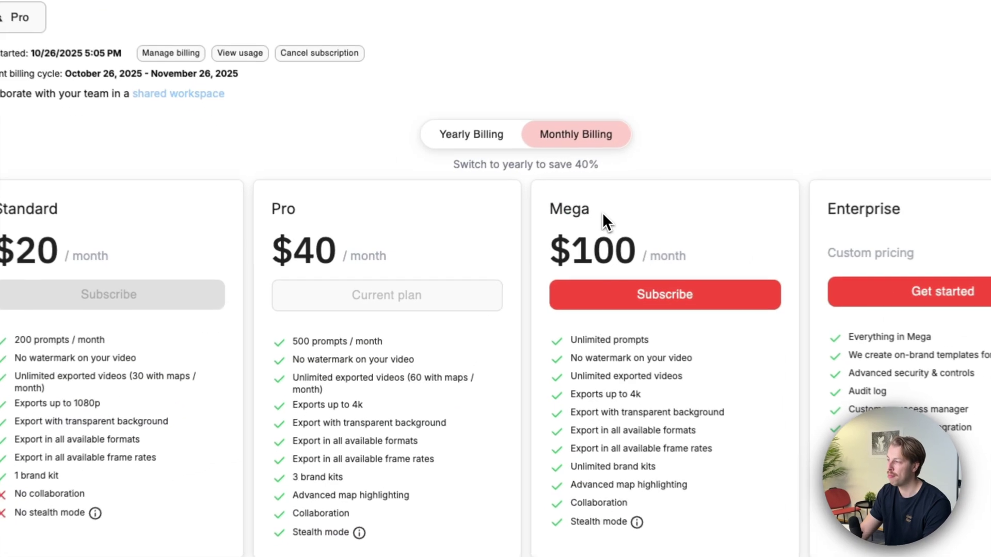
- Highlight the Mega plan, its 'Unlimited prompts' and Standard's 200-prompt limit, then return to Projects
{"action": "left_click_drag", "start_coordinate": [542, 227], "coordinate": [512, 226]}
{"action": "left_click_drag", "start_coordinate": [575, 341], "coordinate": [607, 342]}
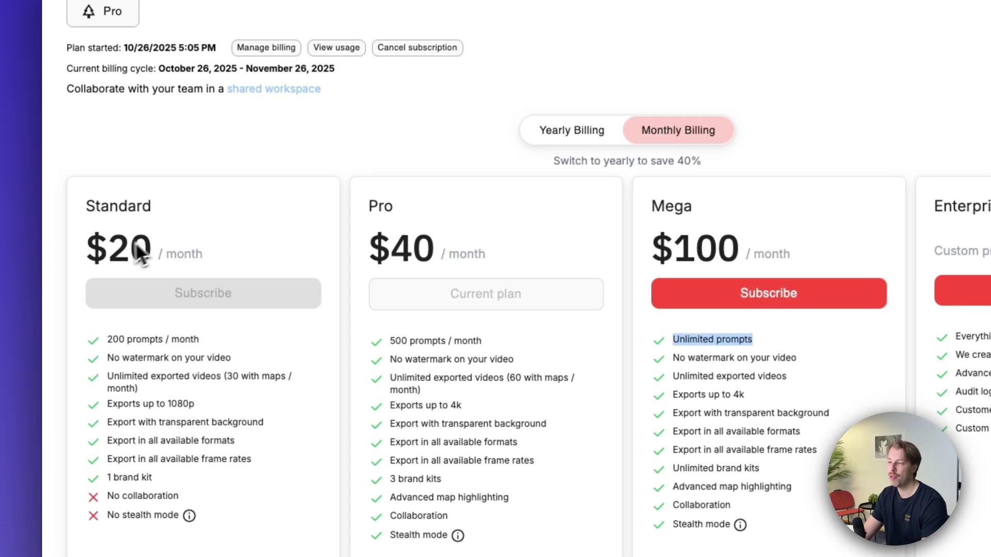
{"action": "double_click", "coordinate": [114, 341]}
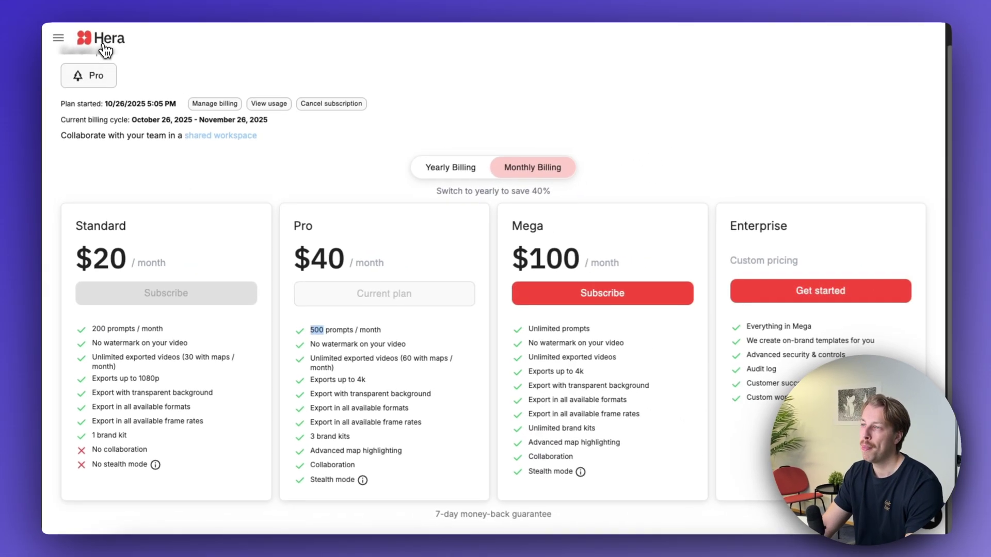
{"action": "left_click", "coordinate": [105, 44]}
- Start a new blank project from the Create menu
{"action": "left_click", "coordinate": [127, 67]}
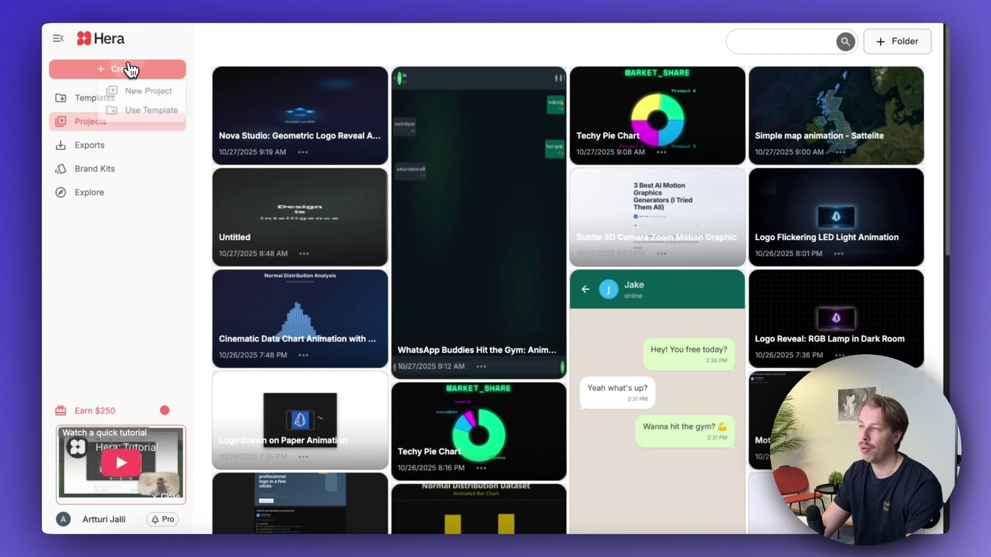
{"action": "left_click", "coordinate": [133, 91]}
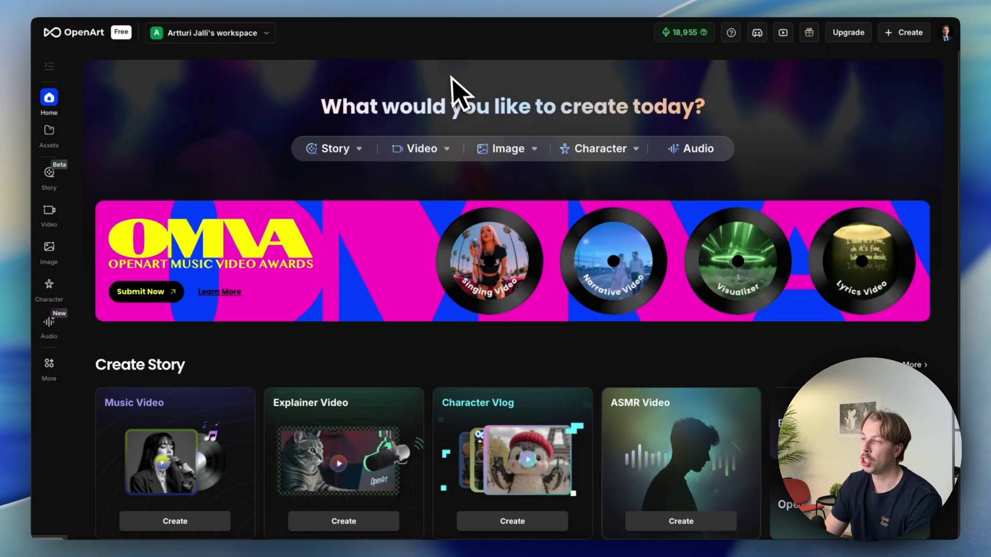
- Scroll through the OpenArt home page banner and Create Story cards, then go to Image generation
{"action": "scroll", "coordinate": [229, 149], "scroll_direction": "down", "scroll_amount": 1}
{"action": "scroll", "coordinate": [235, 164], "scroll_direction": "up", "scroll_amount": 1}
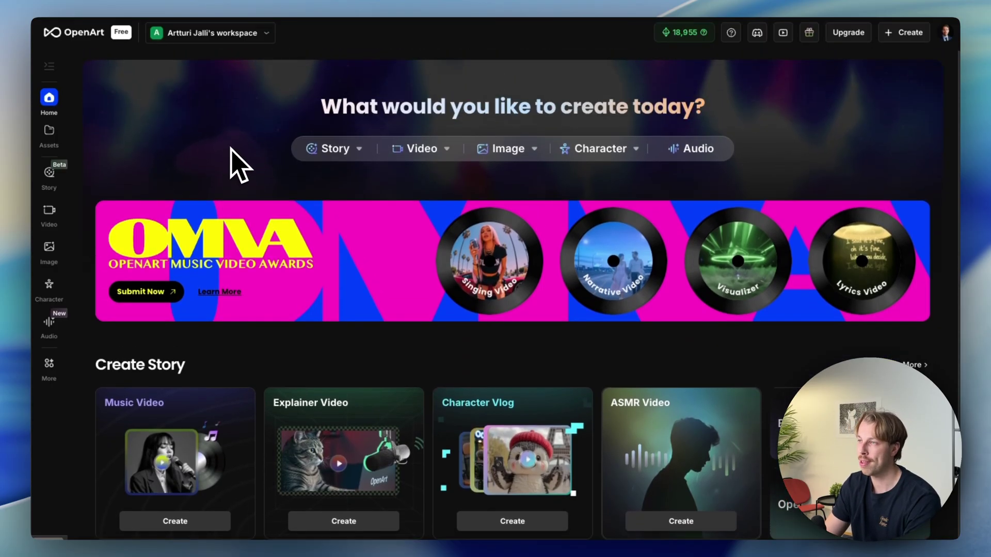
{"action": "scroll", "coordinate": [232, 155], "scroll_direction": "down", "scroll_amount": 4}
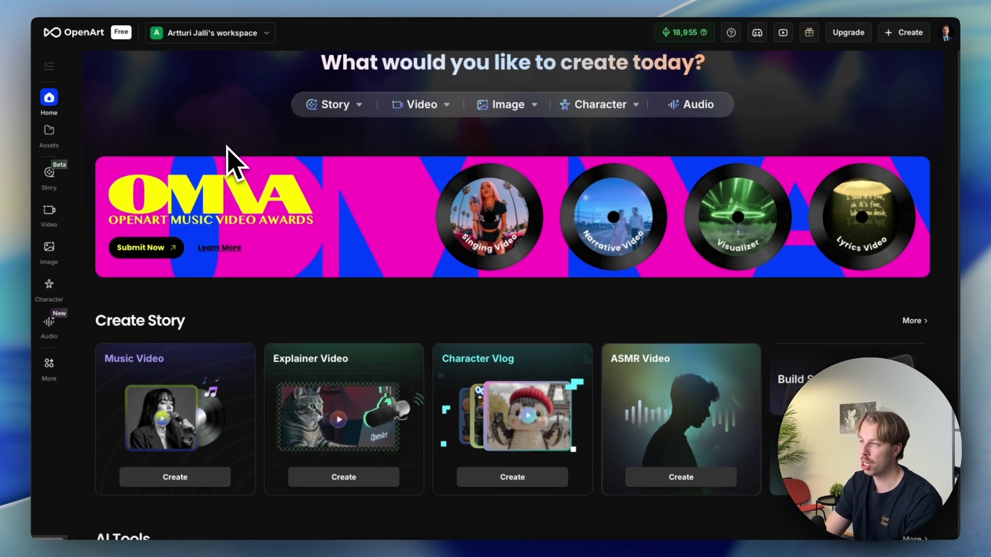
{"action": "scroll", "coordinate": [228, 152], "scroll_direction": "up", "scroll_amount": 4}
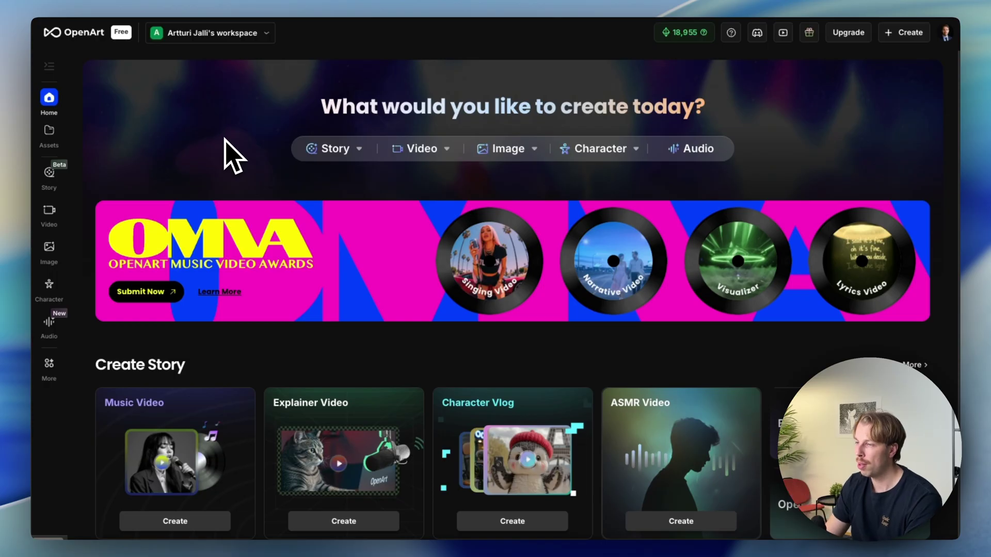
{"action": "scroll", "coordinate": [232, 155], "scroll_direction": "down", "scroll_amount": 5}
{"action": "scroll", "coordinate": [232, 155], "scroll_direction": "up", "scroll_amount": 5}
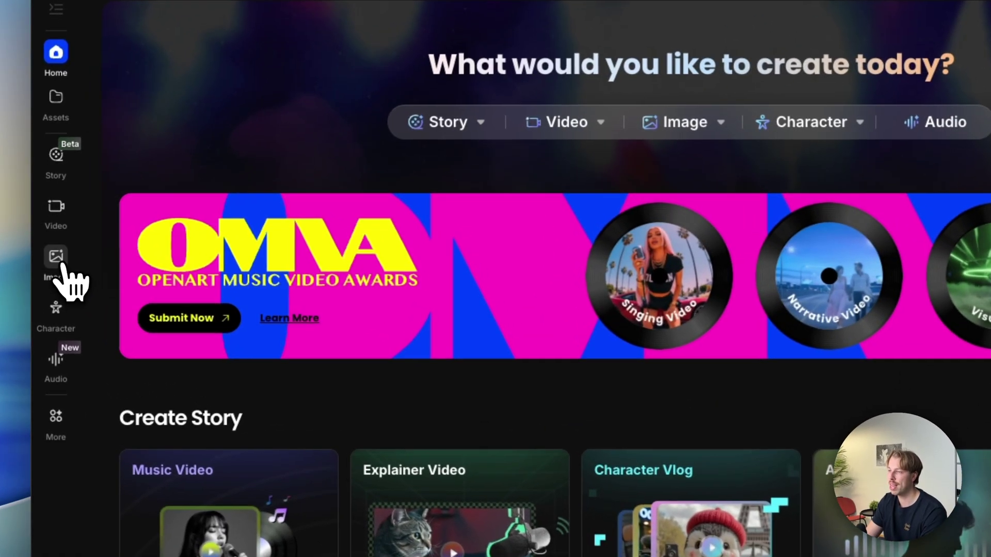
{"action": "left_click", "coordinate": [59, 261]}
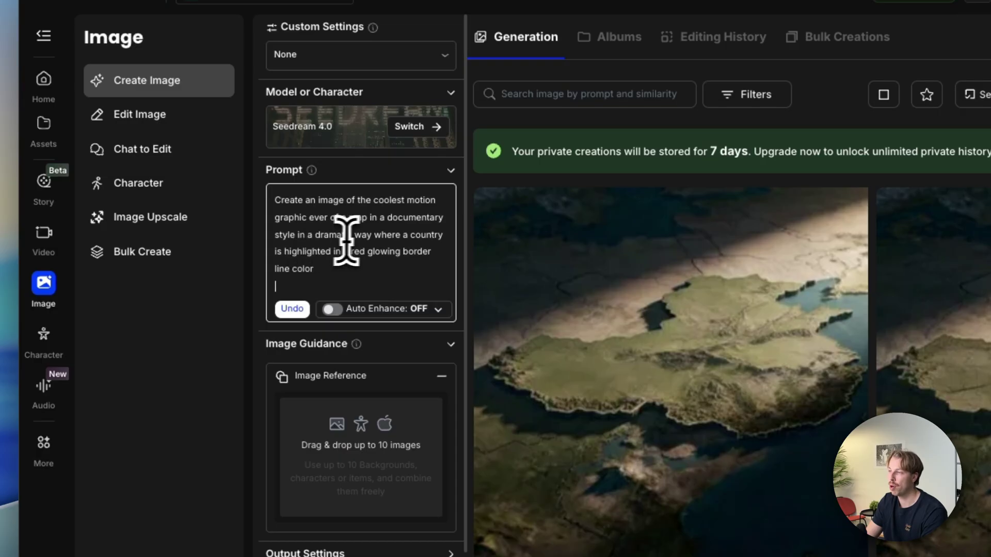
- Generate two images from the documentary-style red-glowing-border map prompt for 30 credits
{"action": "key", "text": "Return"}
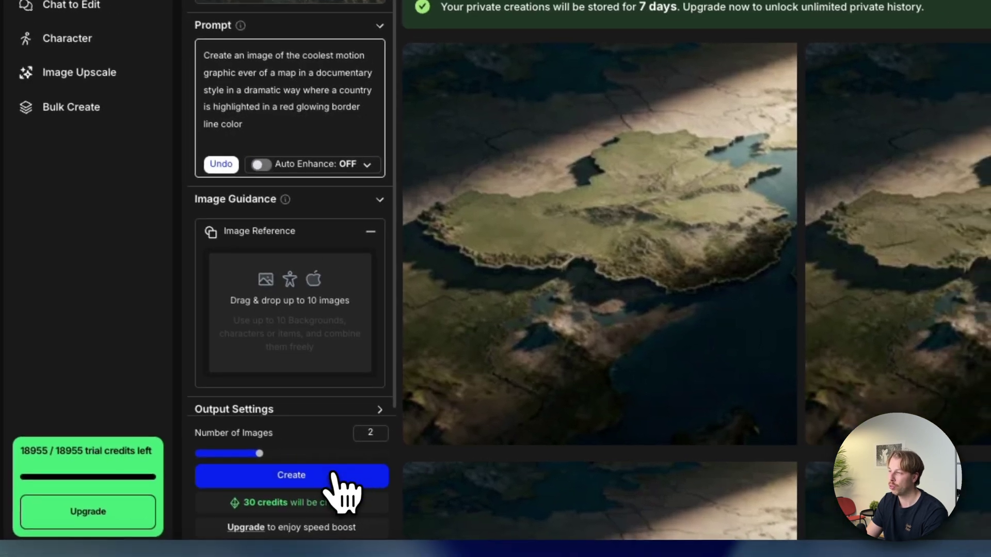
{"action": "left_click", "coordinate": [332, 477]}
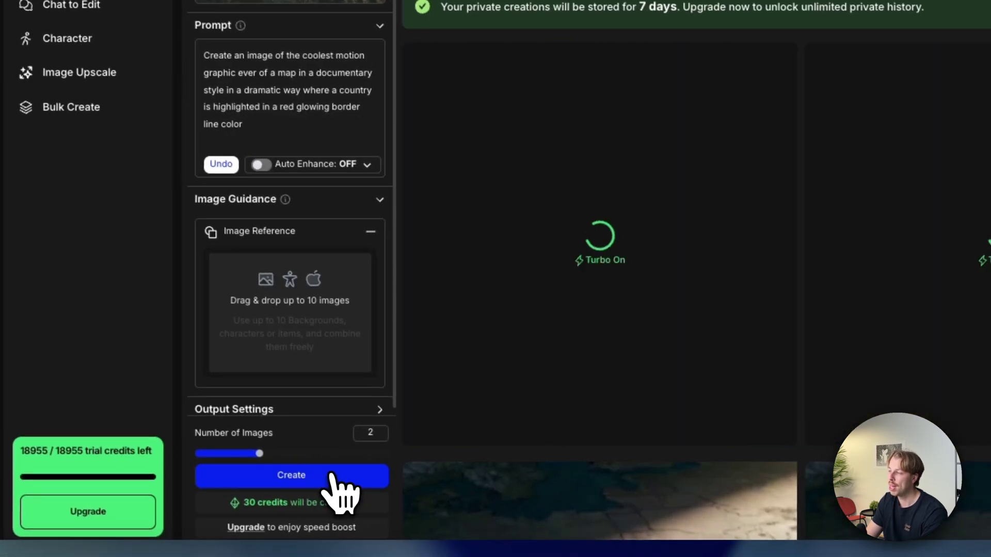